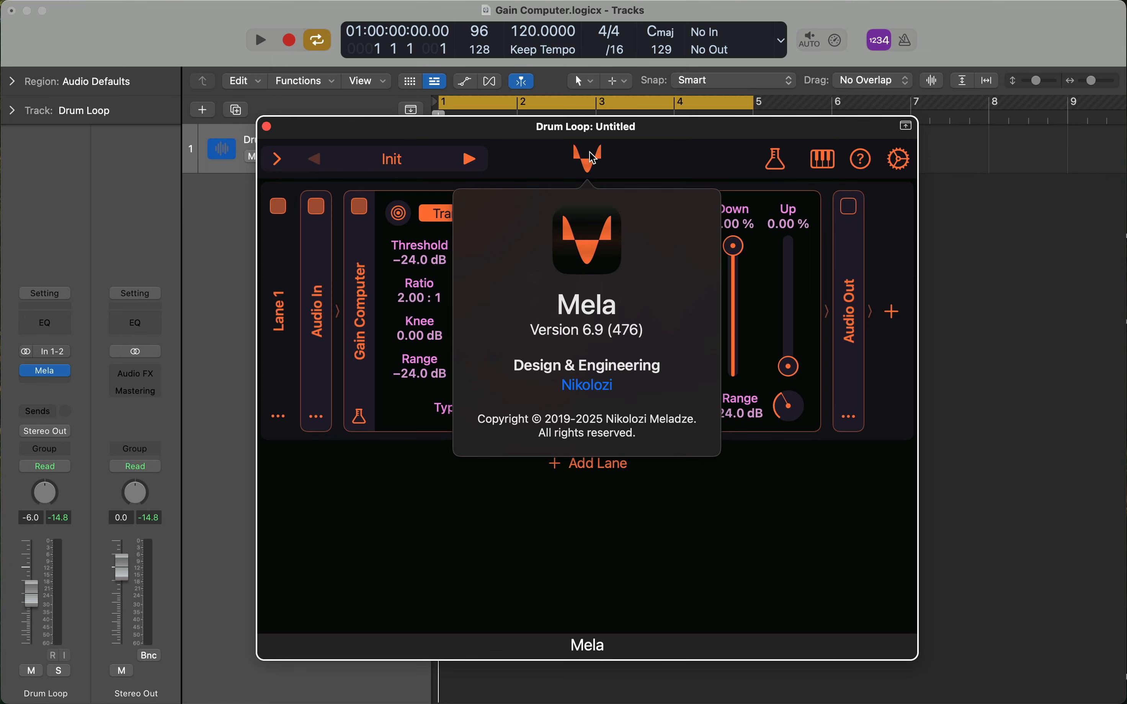
Close the plug-in's version info and shift its window down and back up to view the drum loop region.
click(630, 168)
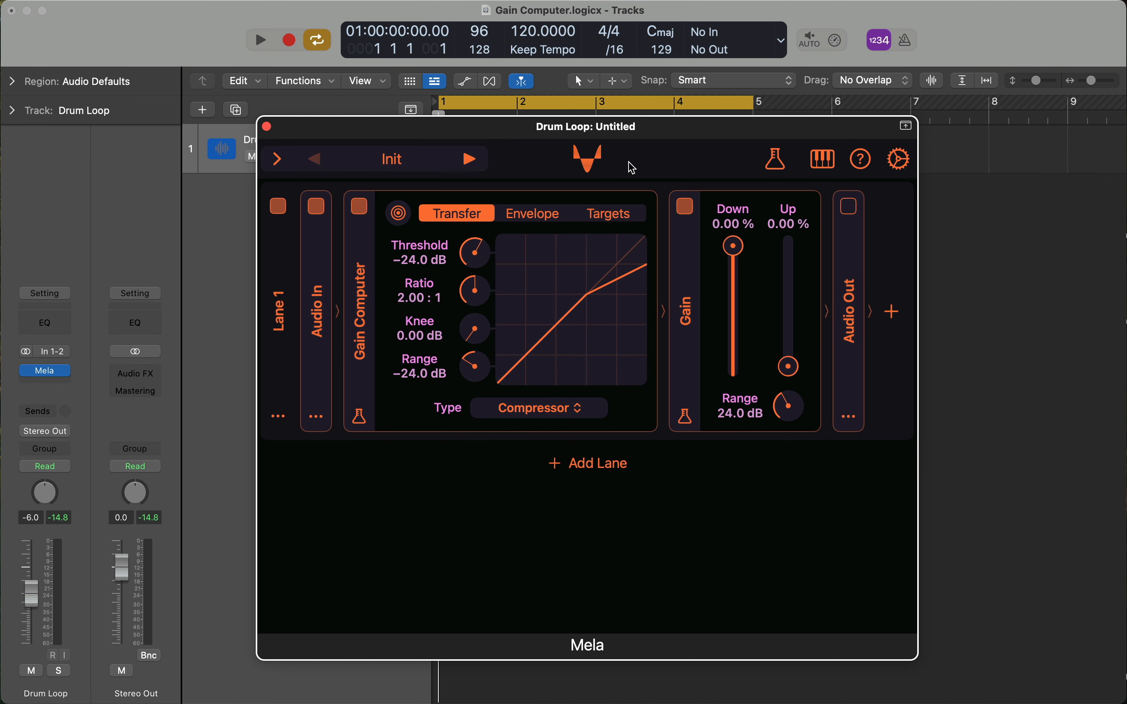
drag(647, 125, 655, 340)
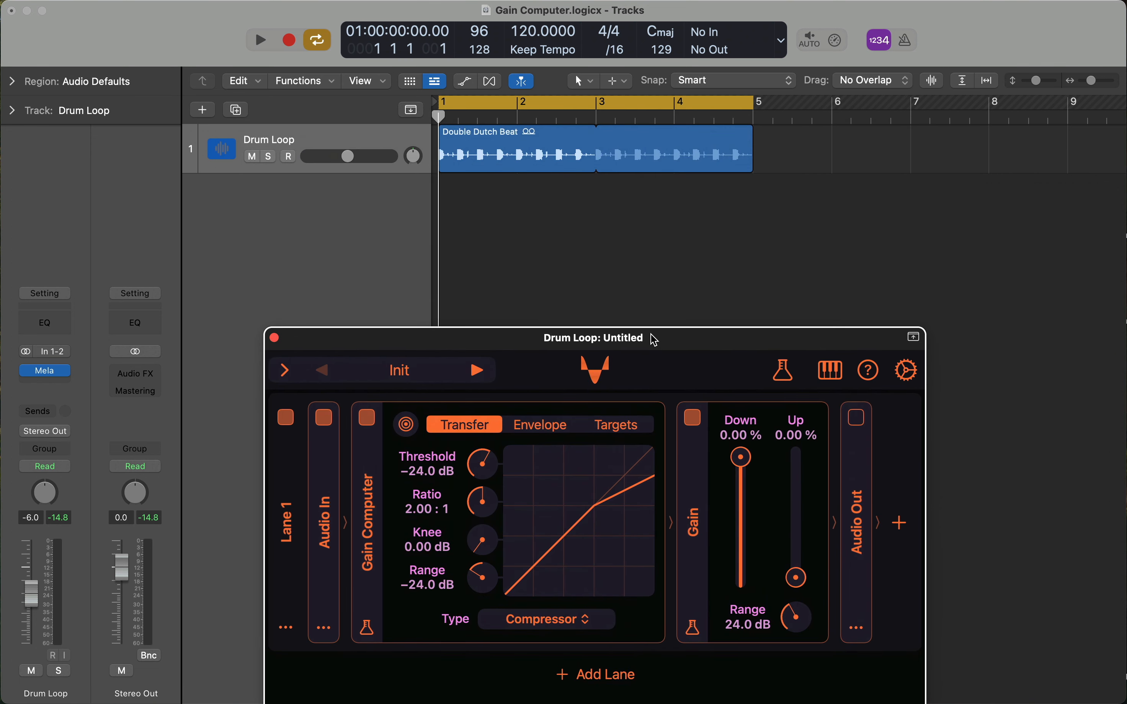
click(645, 262)
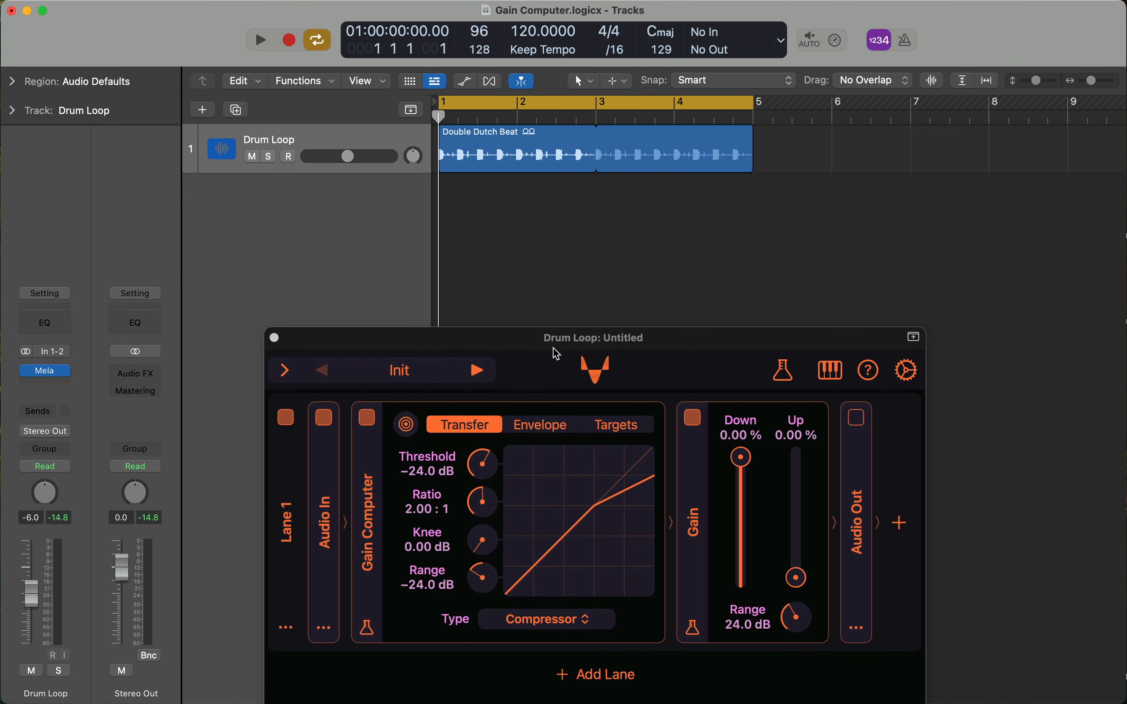
double_click(566, 350)
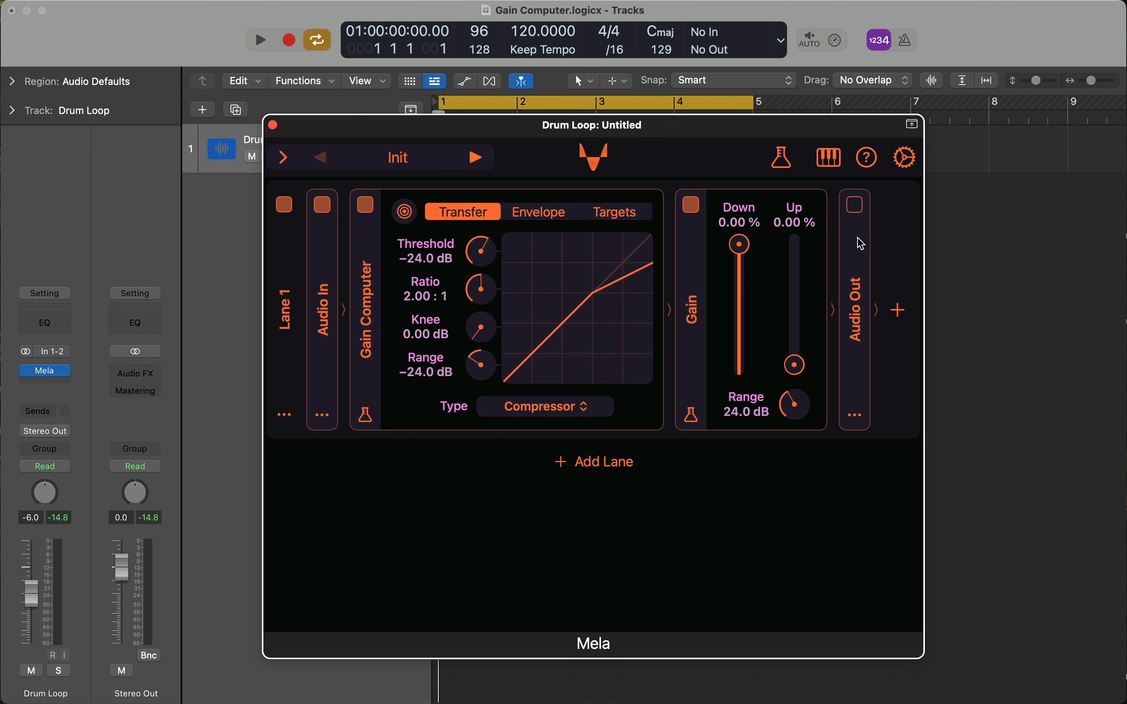
Start cycled playback of the drum loop and audition it by switching the Audio Out module on and off again.
click(987, 245)
drag(752, 137, 703, 133)
key(space)
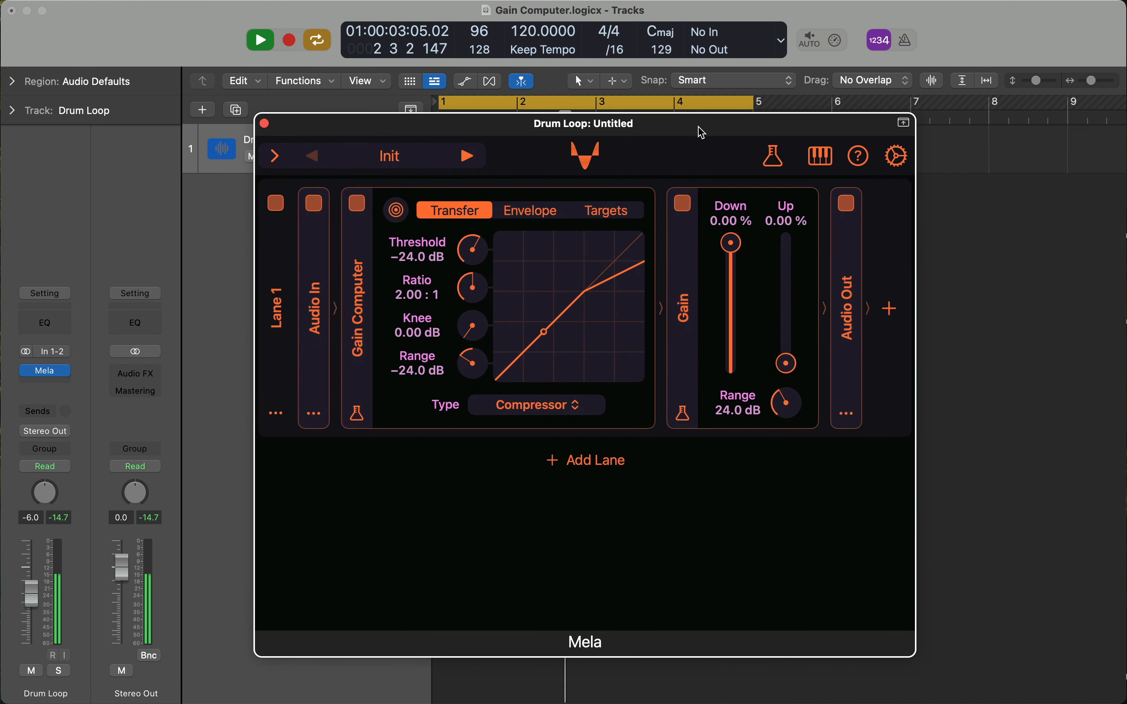
click(847, 203)
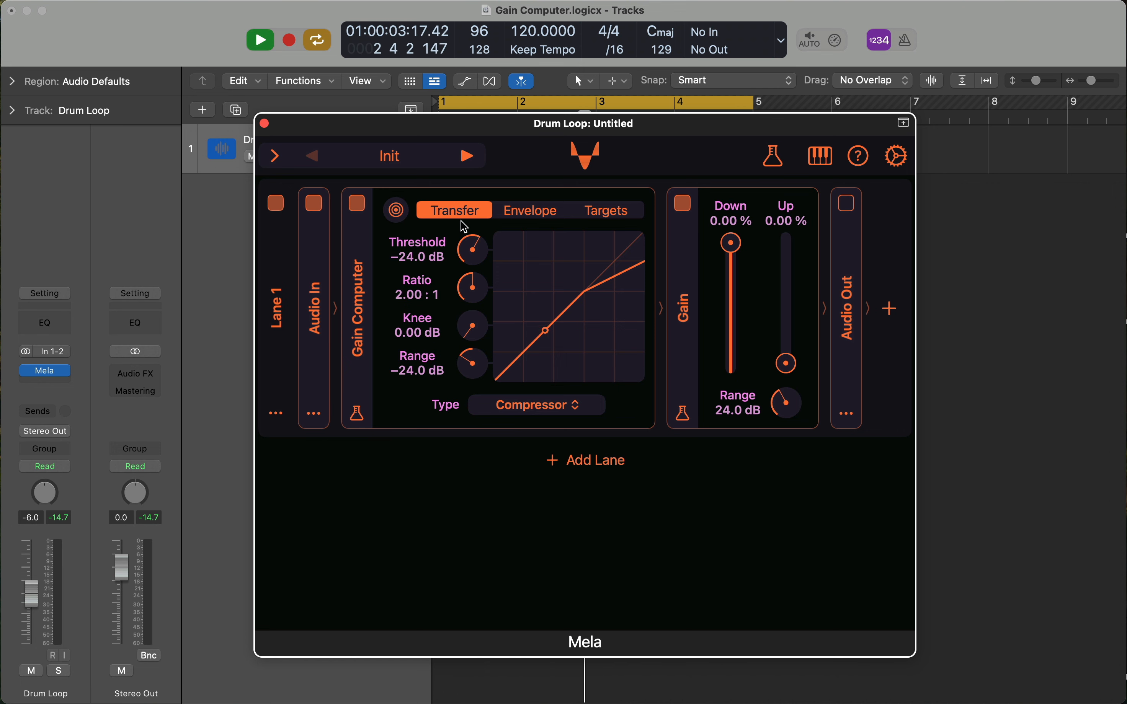
Look through the Gain Computer's Envelope and Targets pages and return to the Transfer page.
click(536, 212)
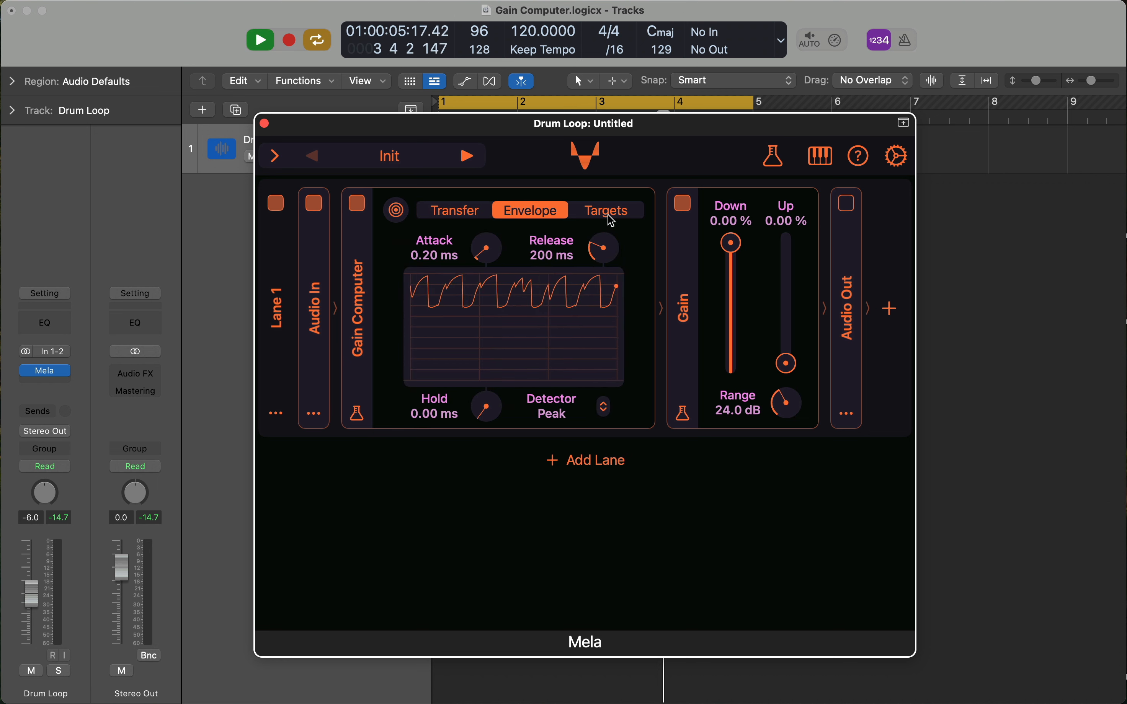
click(608, 211)
click(486, 215)
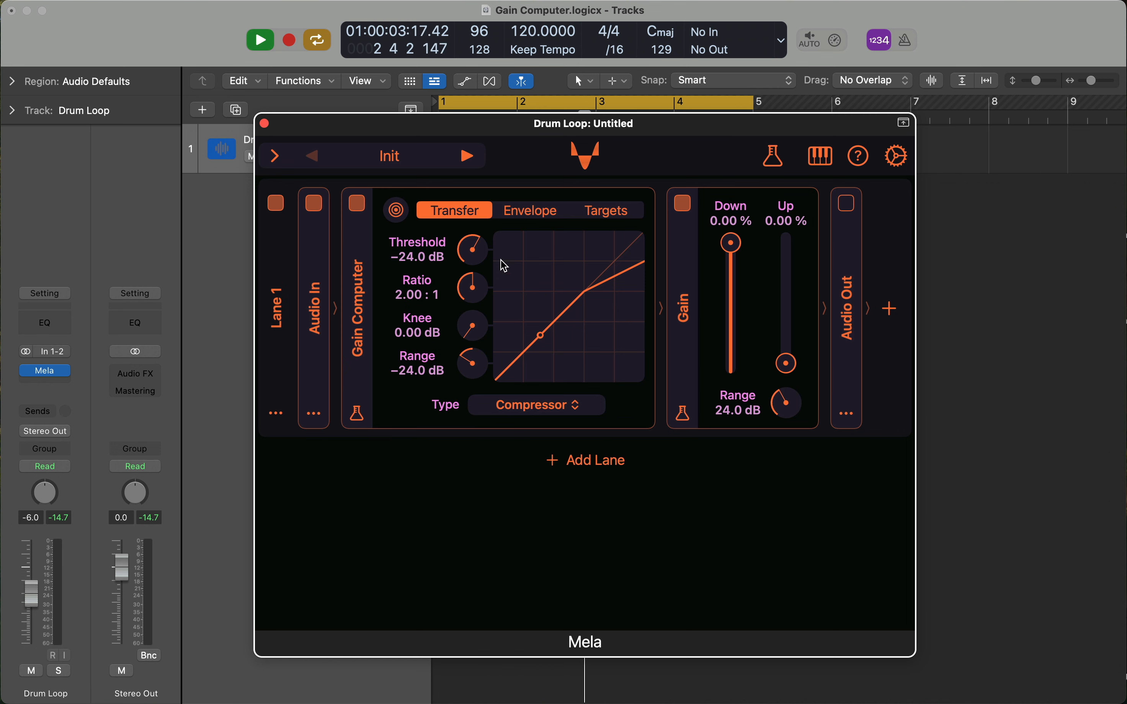
Set the Gain Computer's threshold to −31.6 dB, ratio to 4.19 : 1 and knee to 10.6 dB, keeping range at its default −24.0 dB.
drag(473, 251, 460, 283)
drag(467, 327, 469, 364)
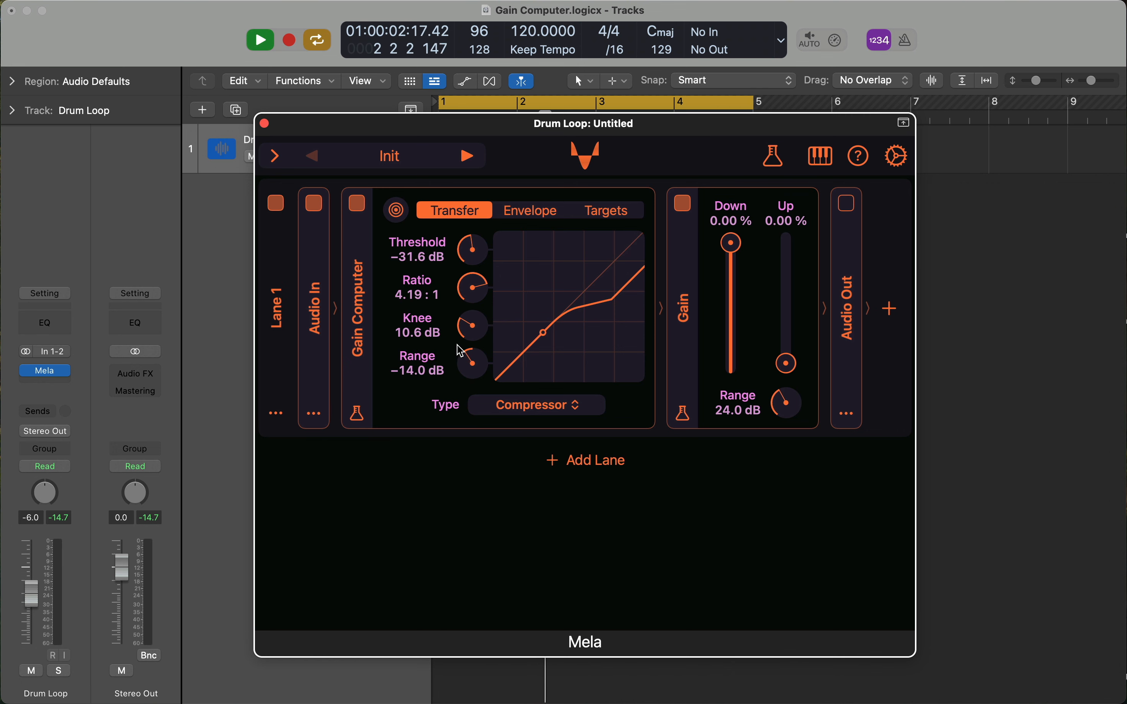
double_click(469, 366)
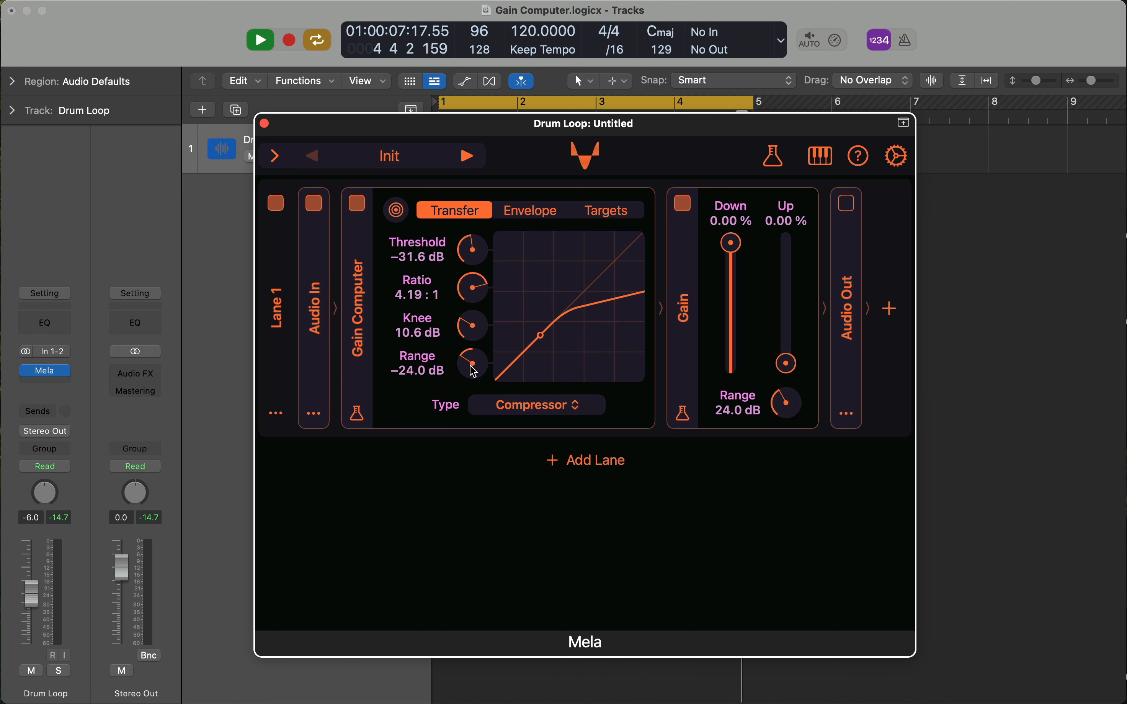
Review the Gain Computer's transfer type choices and its envelope detector choices without changing either.
click(508, 406)
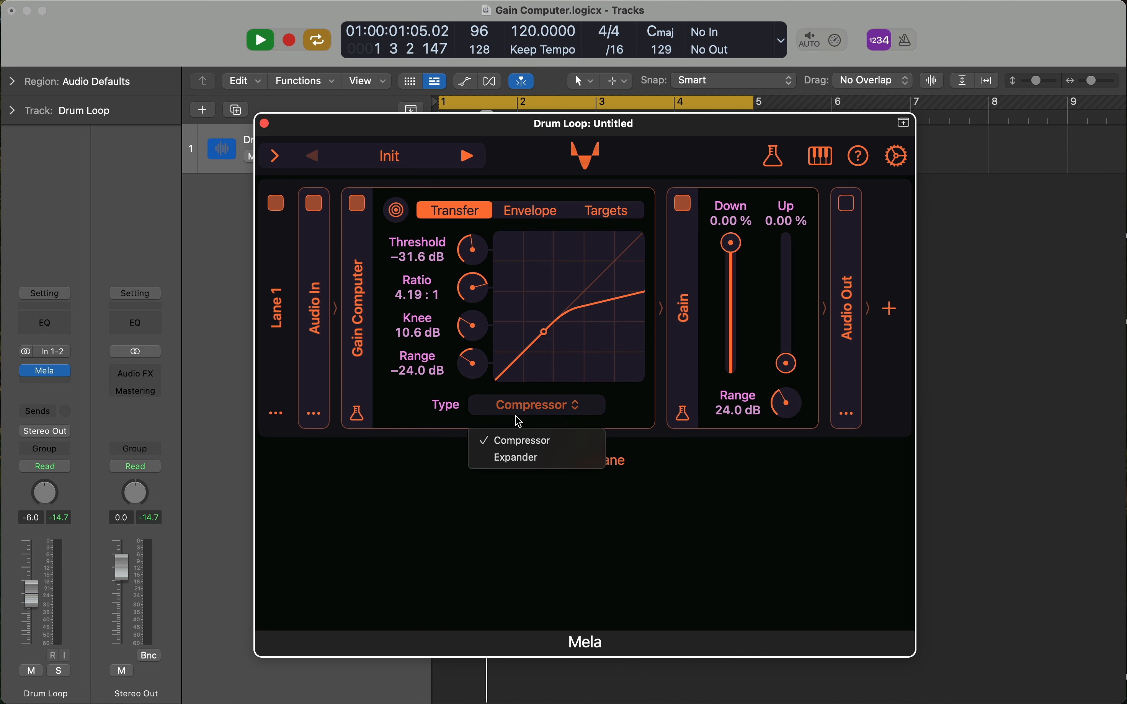
click(522, 490)
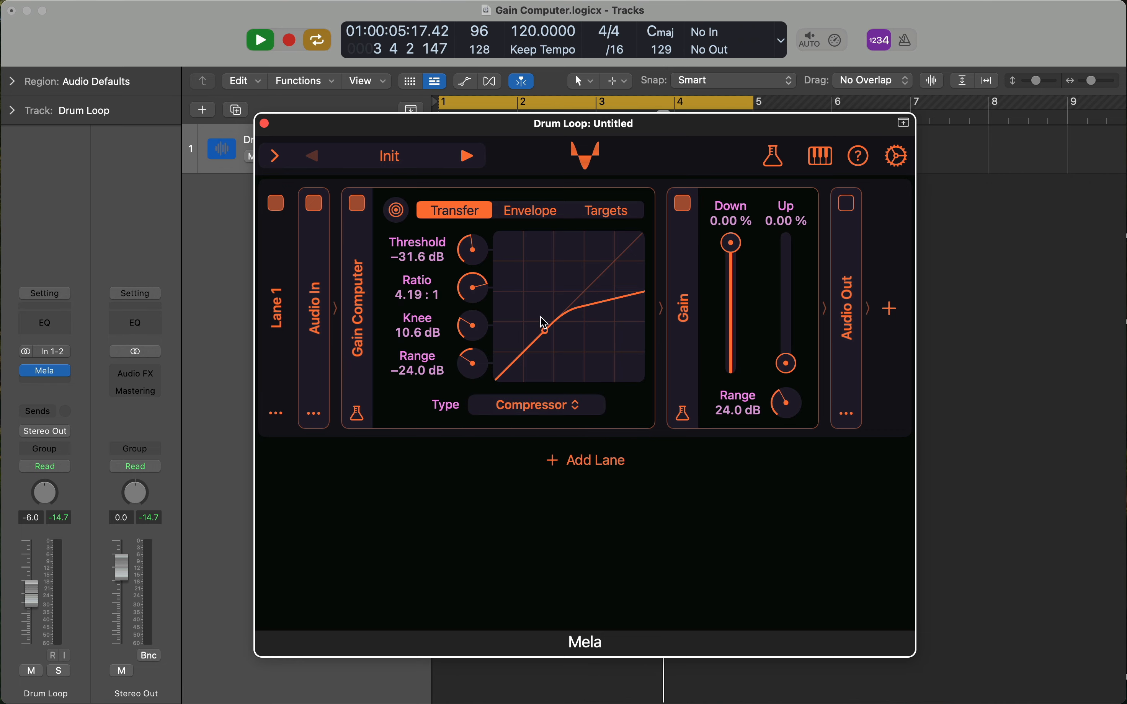
click(535, 211)
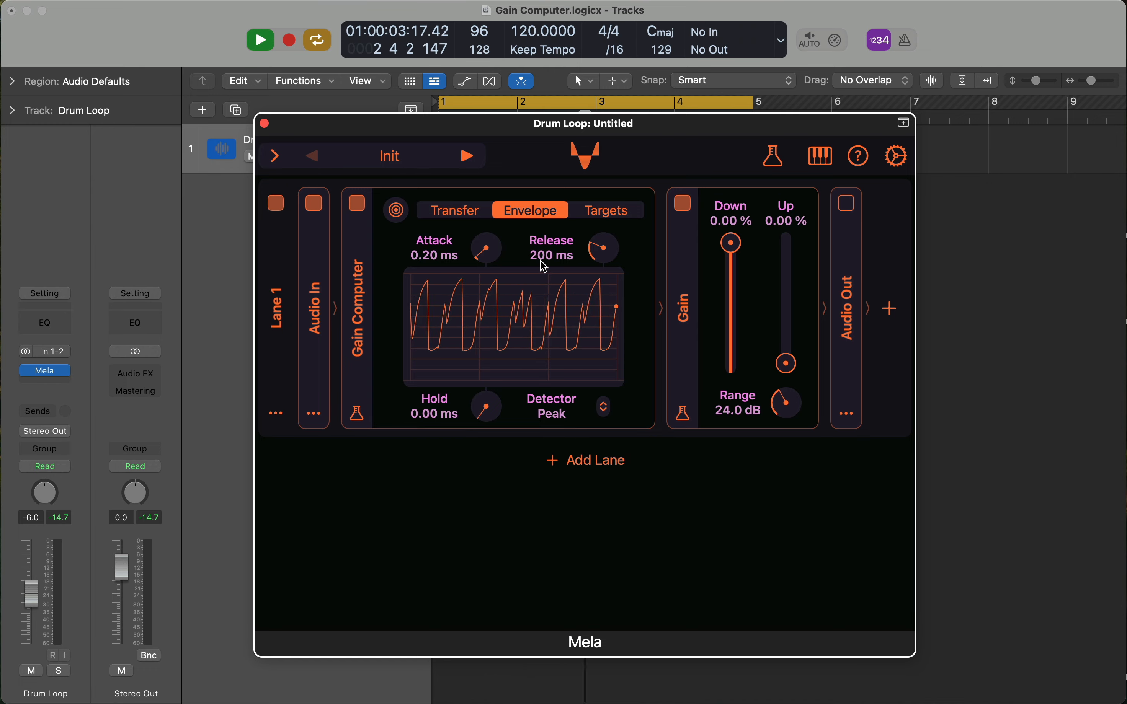
click(563, 416)
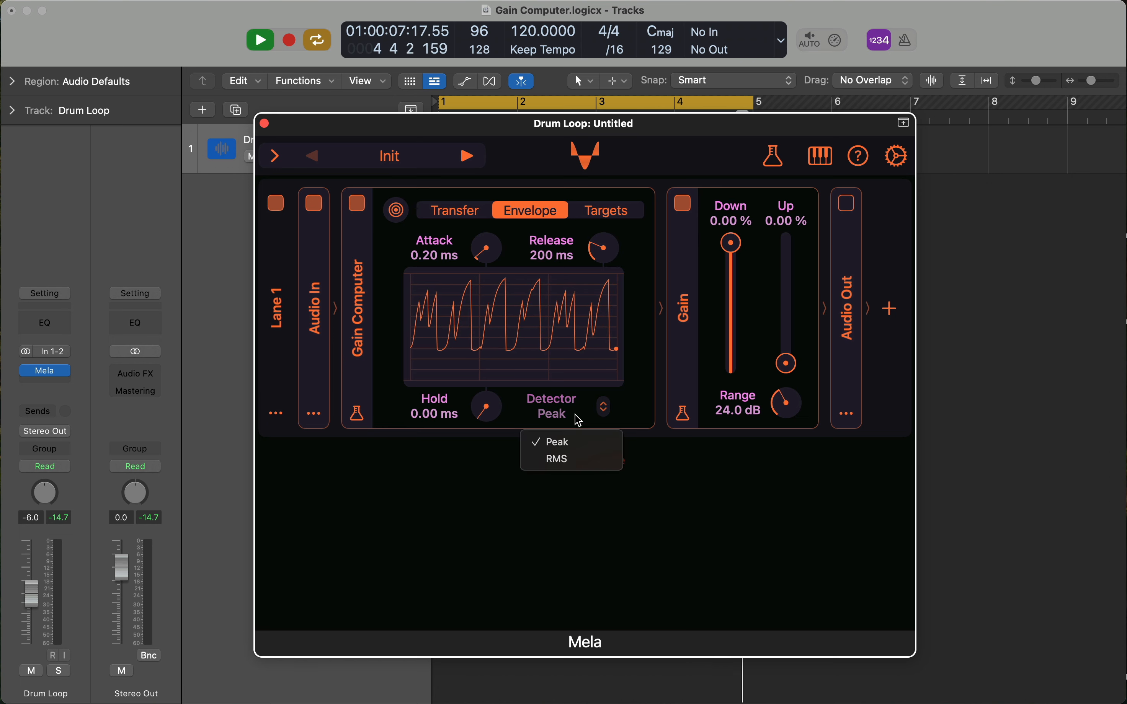
click(559, 327)
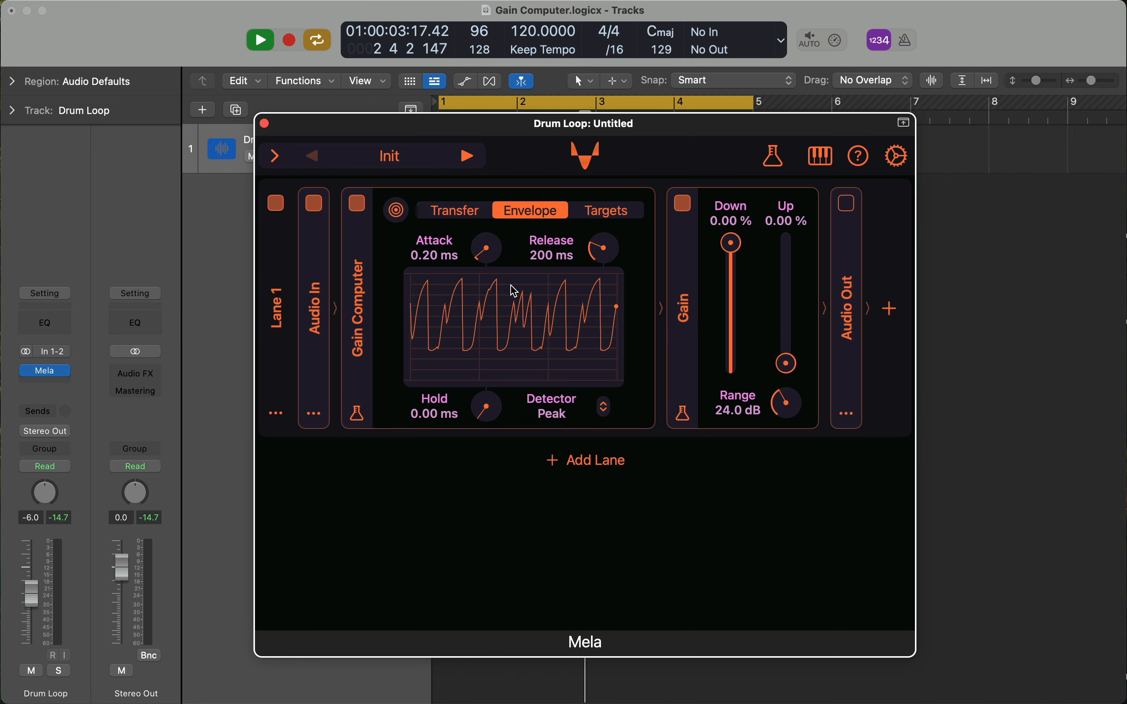
Compare the Gain Computer's transfer curve with its envelope display, and examine the Targets page.
click(466, 213)
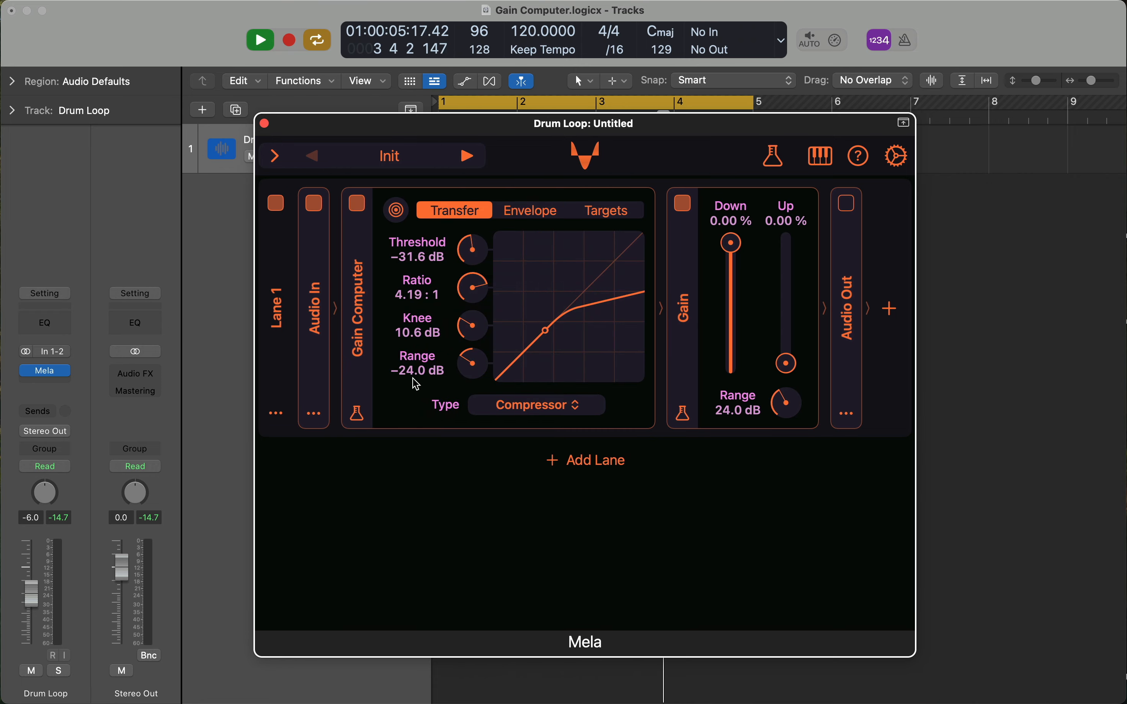
click(521, 214)
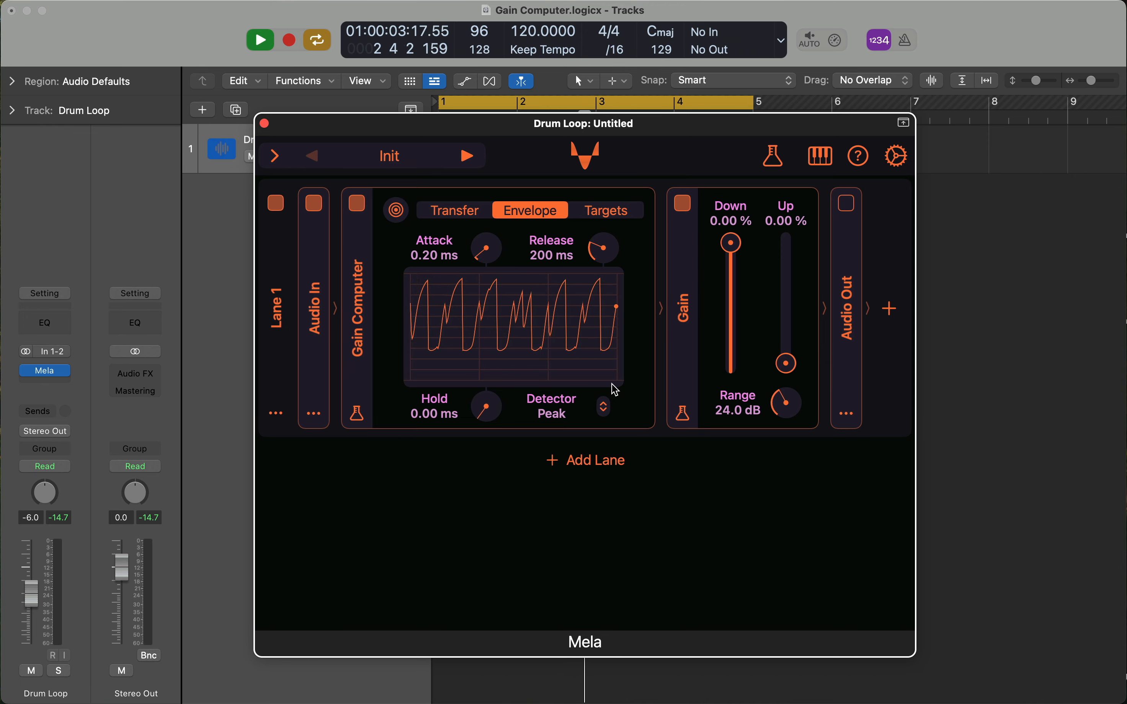
click(458, 213)
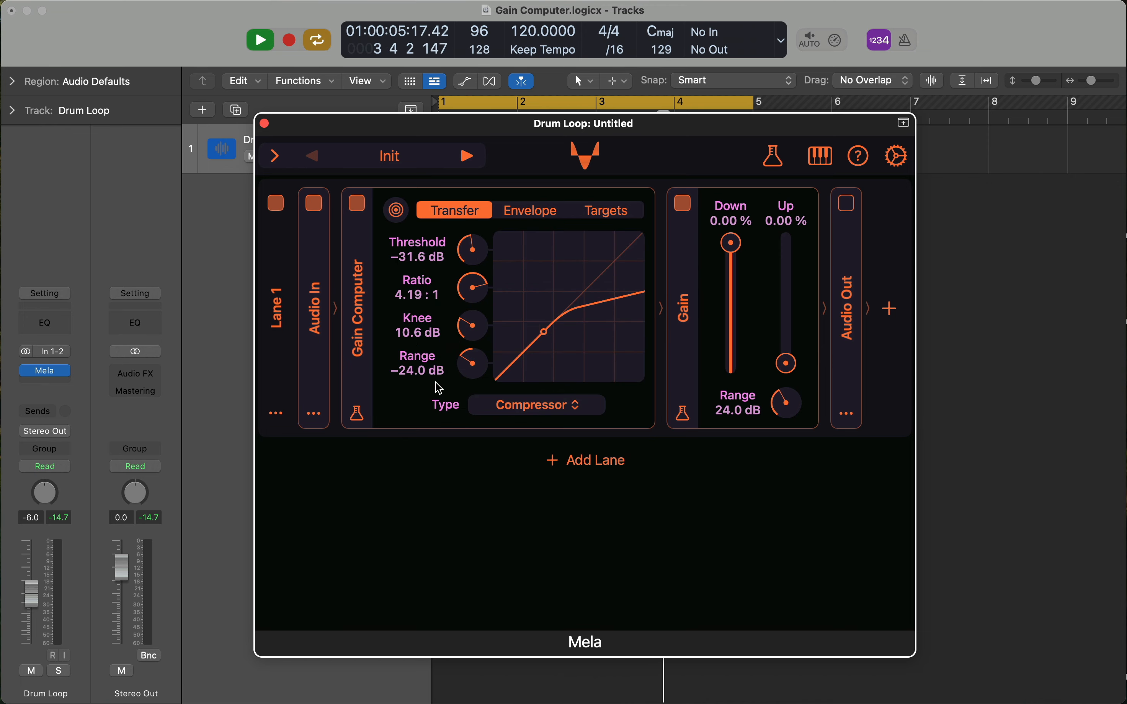
click(531, 212)
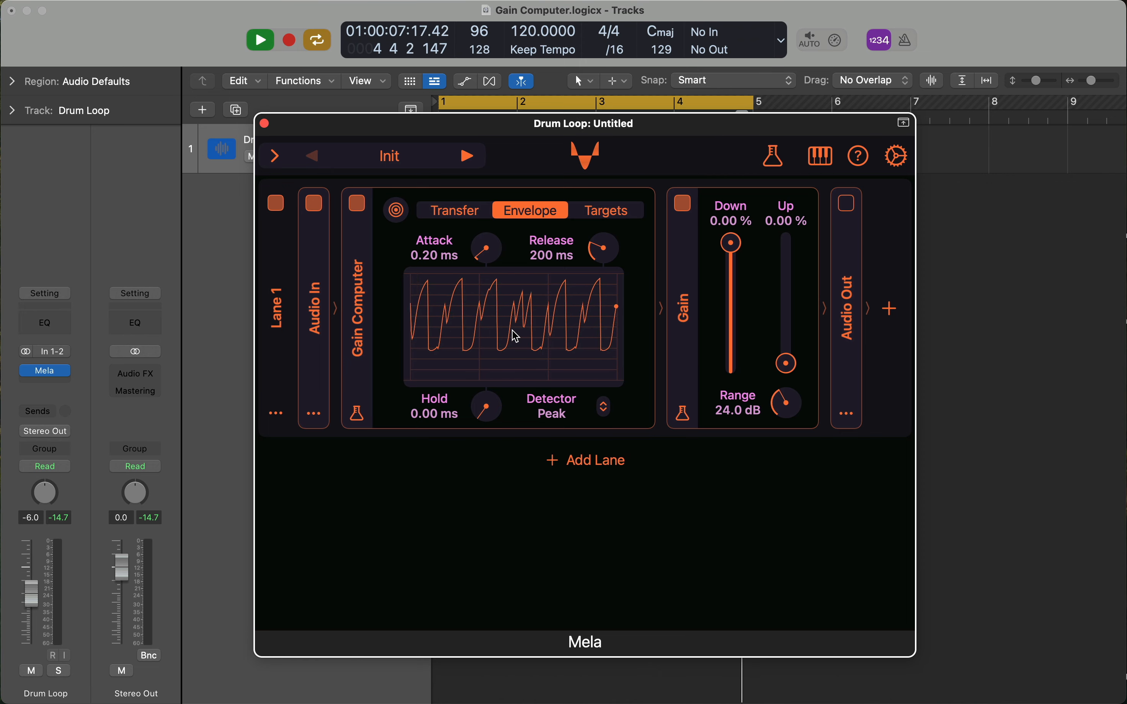
click(597, 219)
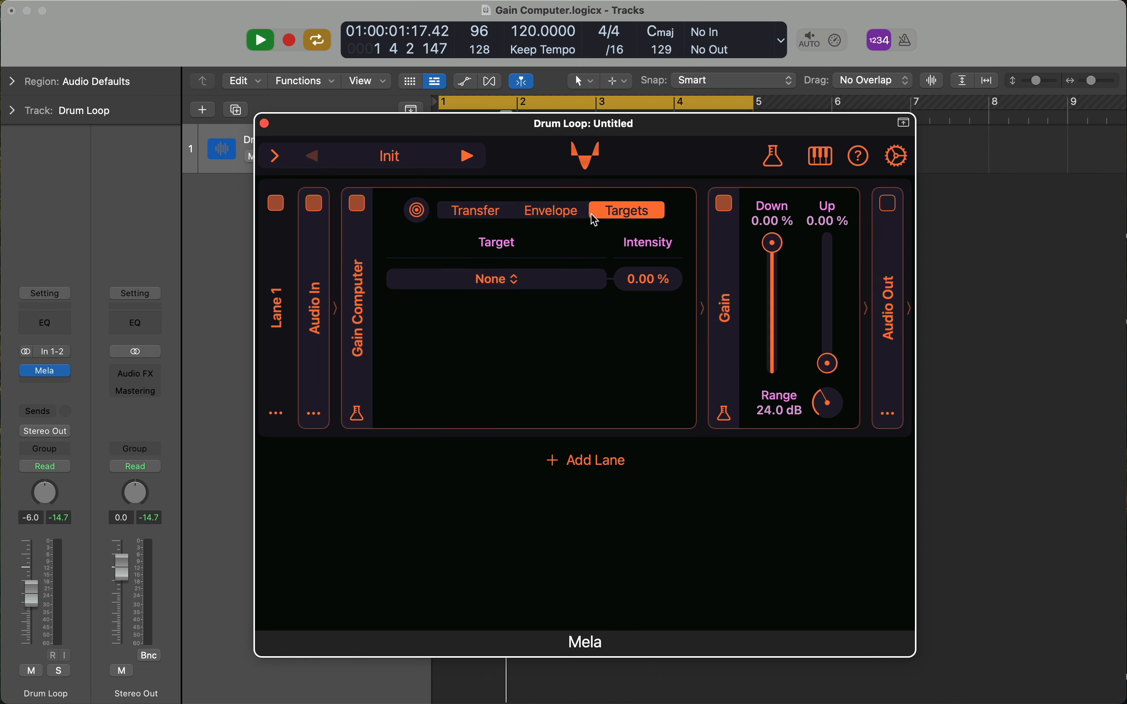
Try out the Gain module's Down and Up sliders, returning both to 0.00 %.
click(475, 212)
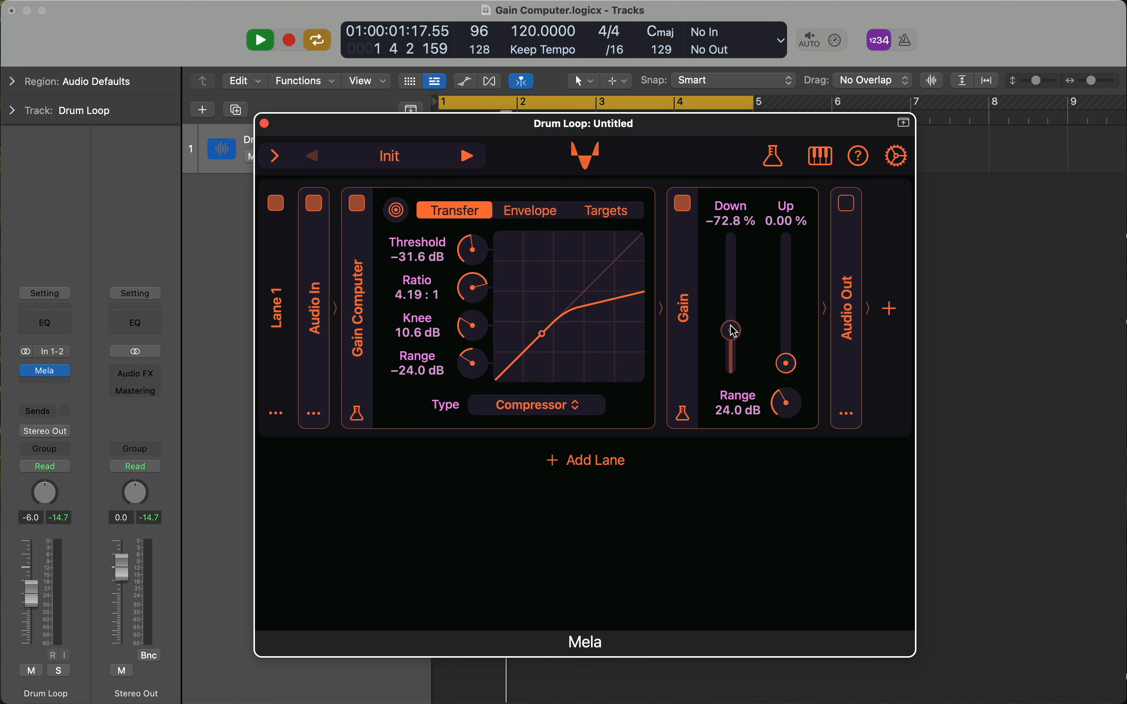
mouse_move(731, 244)
mouse_down()
mouse_move(734, 386)
mouse_move(733, 226)
mouse_up()
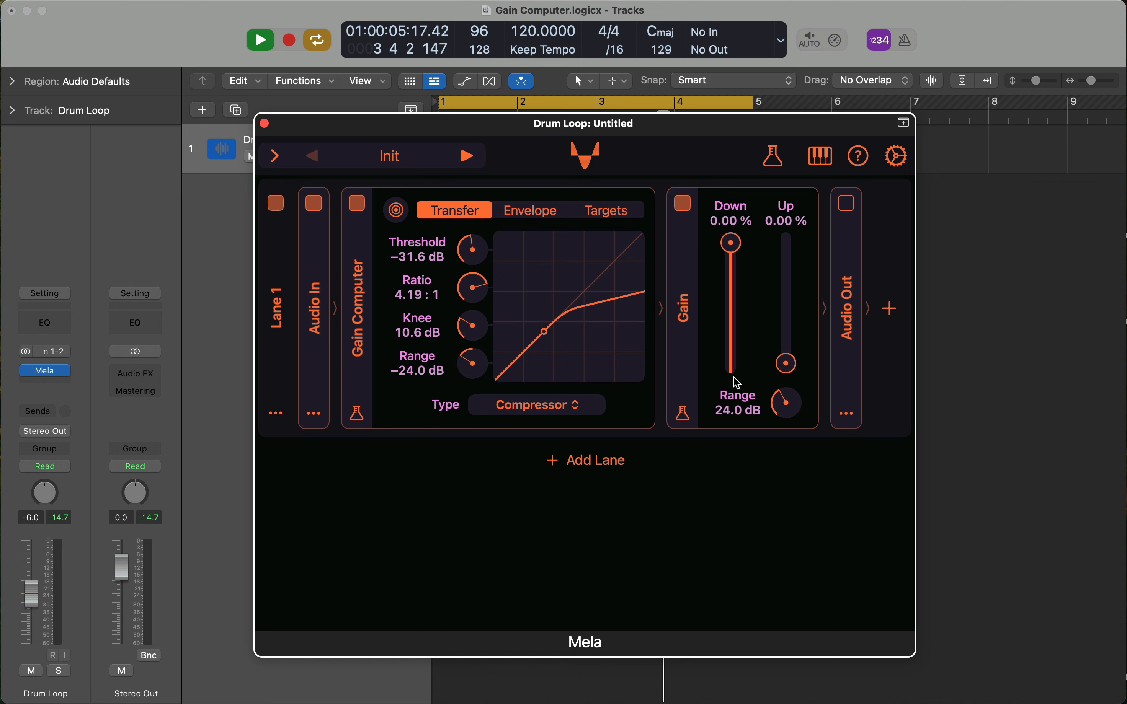
mouse_move(786, 363)
mouse_down()
mouse_move(787, 245)
mouse_move(791, 383)
mouse_move(783, 232)
mouse_move(786, 364)
mouse_up()
Assign the Gain Computer as modulator of the Gain module's Down parameter, raise its intensity, and audition the result through Audio Out.
drag(396, 211, 745, 218)
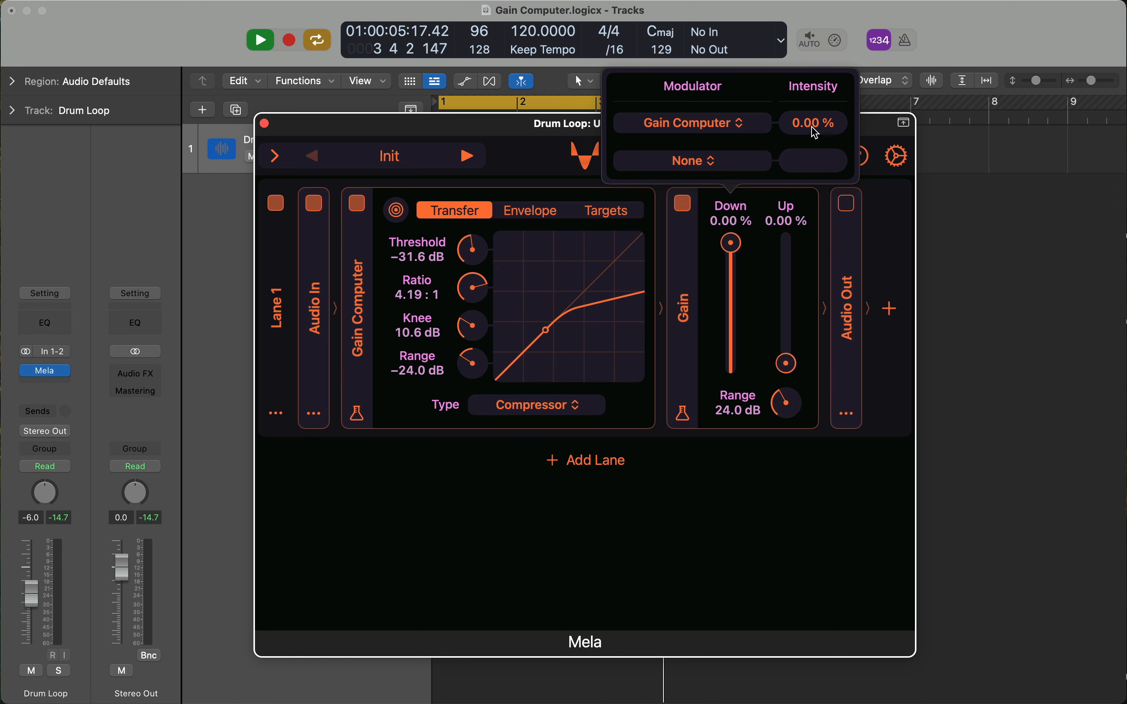
drag(816, 133, 815, 83)
click(776, 479)
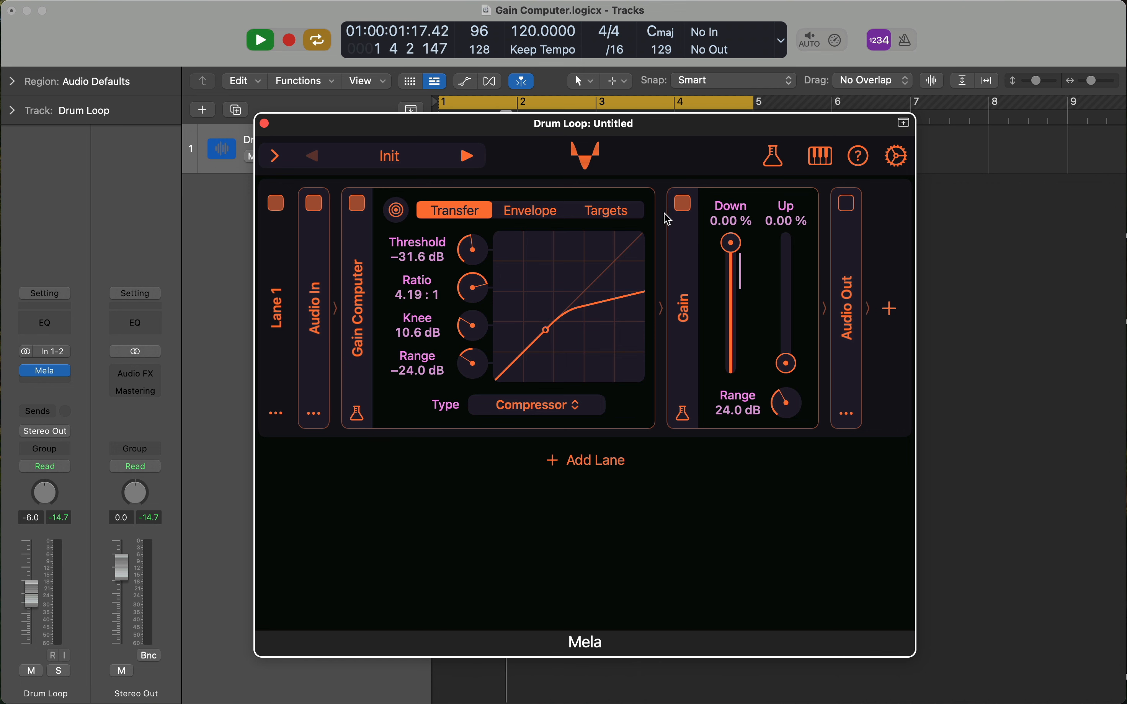
click(848, 205)
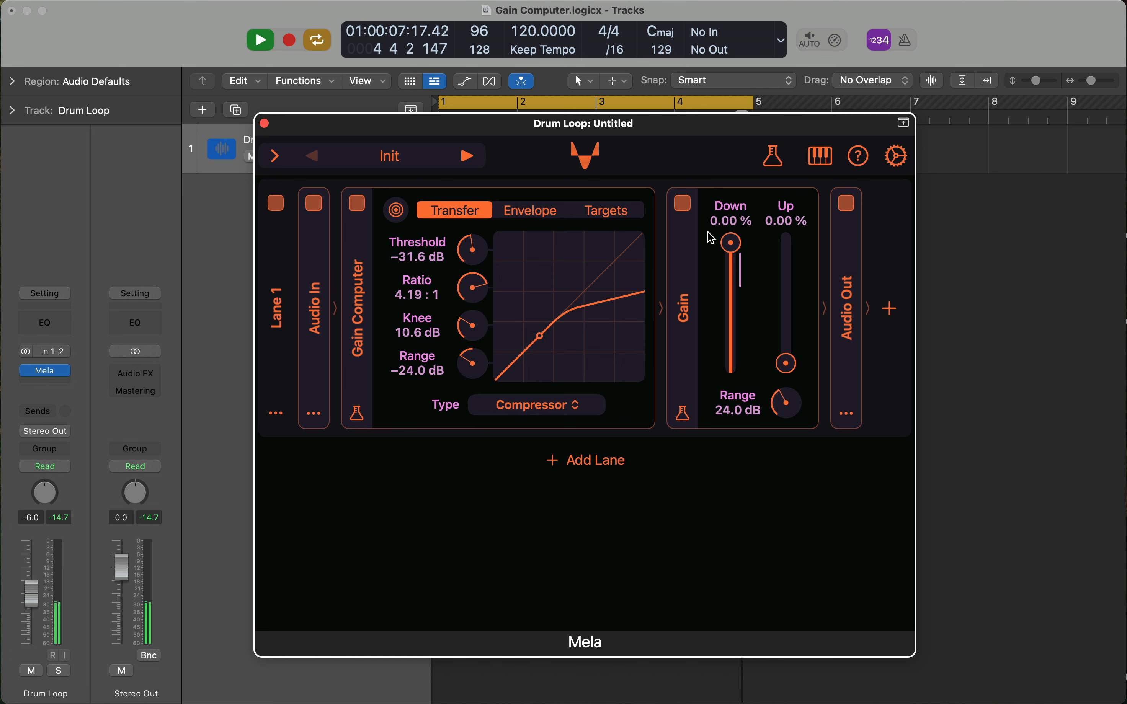
click(848, 205)
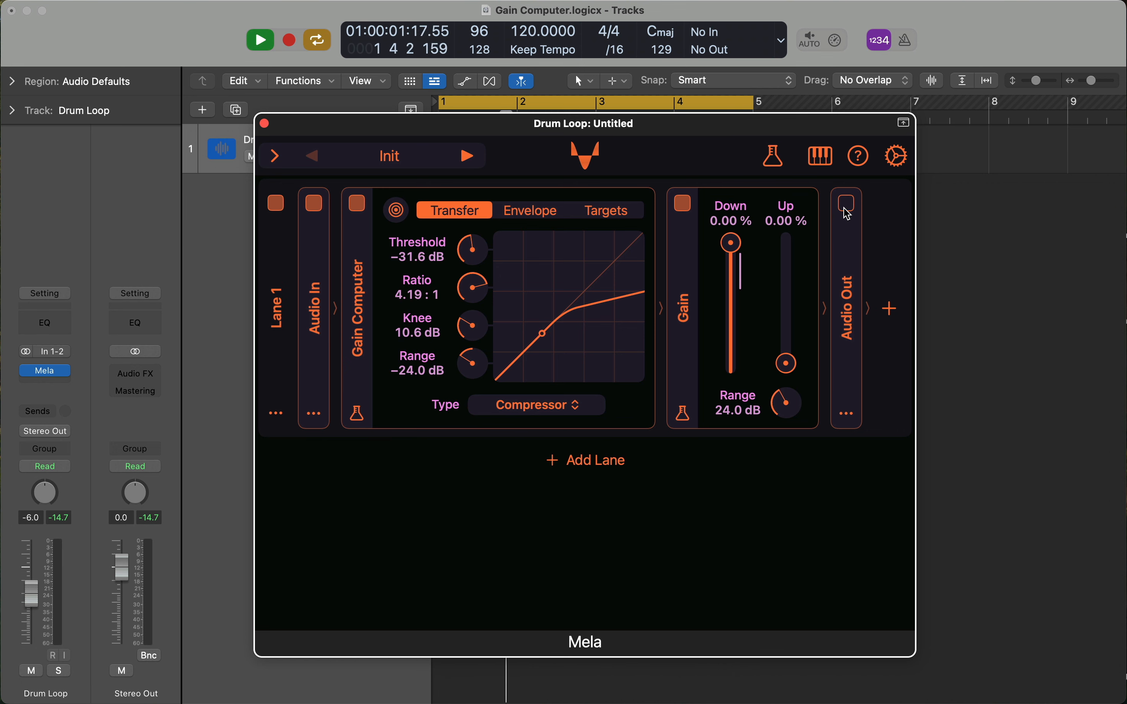
Lengthen the envelope attack and set the Gain Computer's threshold to −19.4 dB and ratio to 2.19 : 1.
click(528, 212)
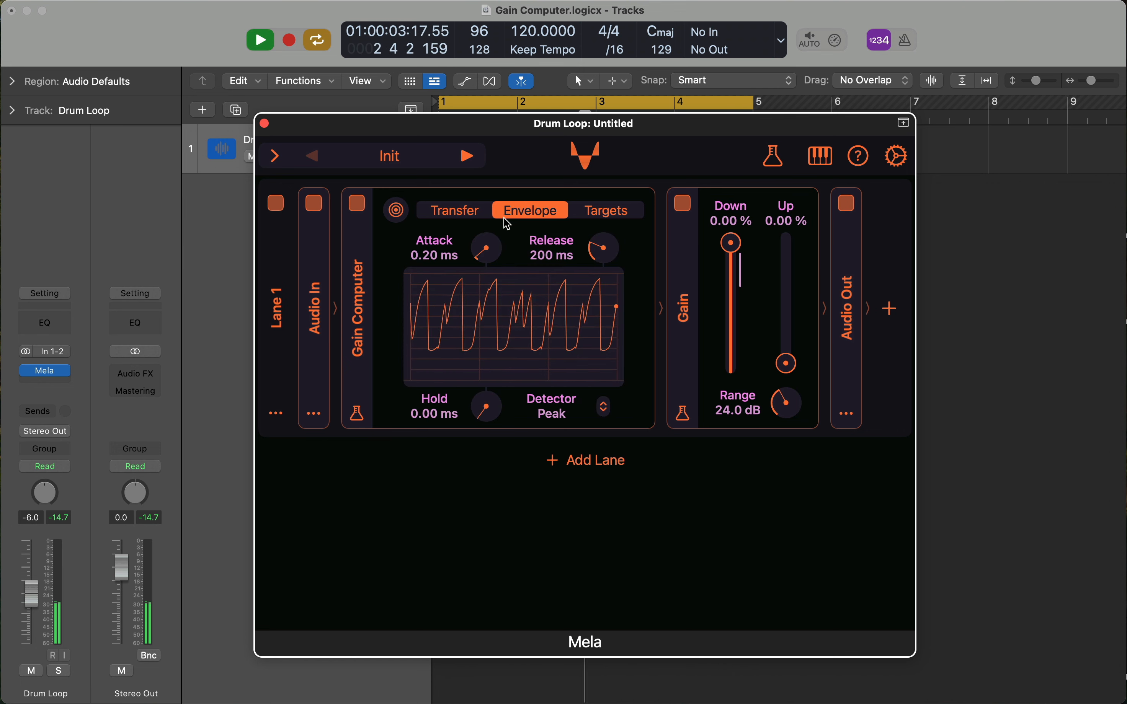
drag(490, 253, 465, 218)
click(465, 218)
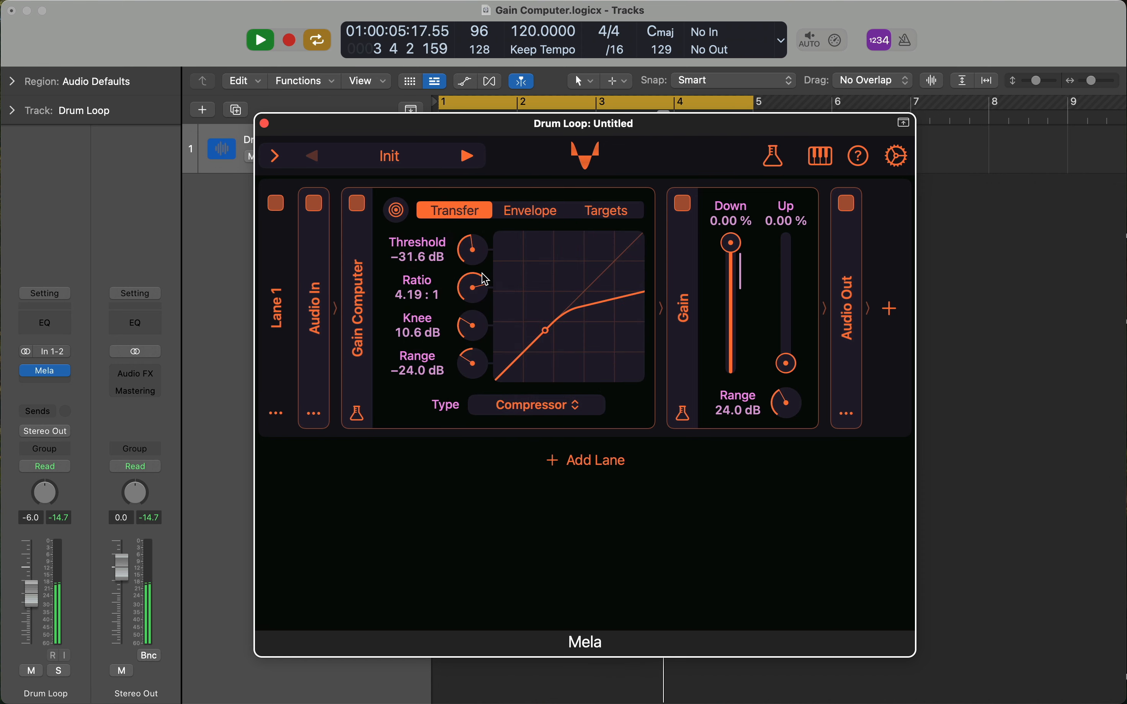
drag(471, 265, 471, 232)
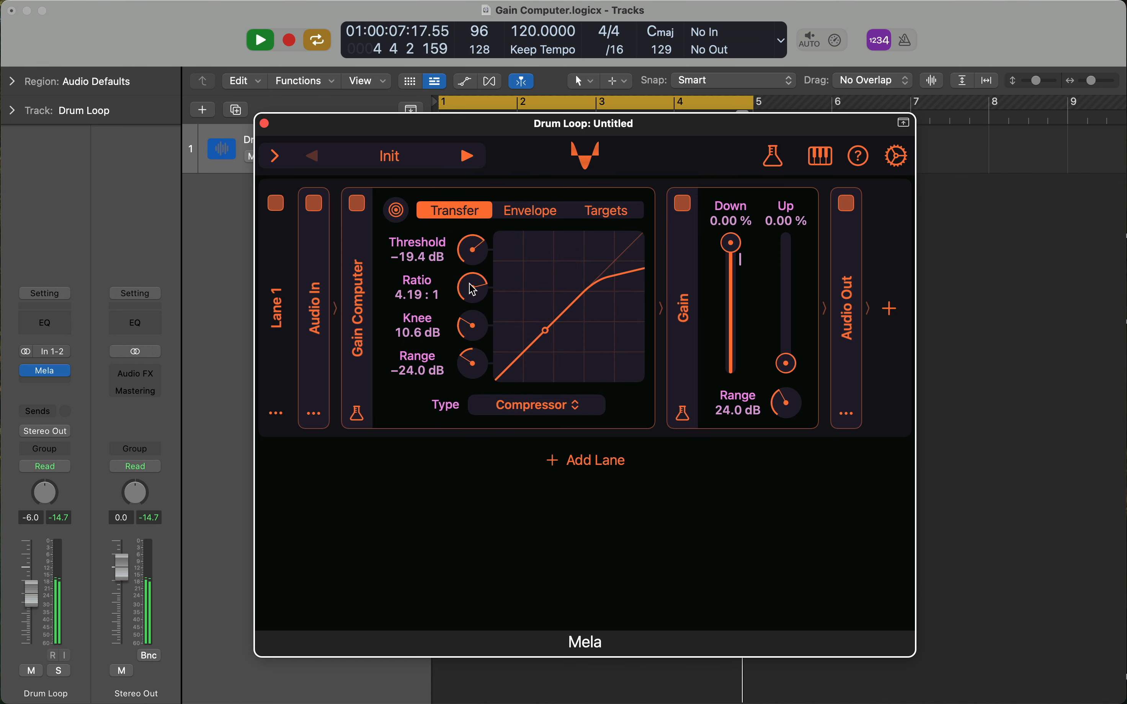
drag(474, 290, 474, 326)
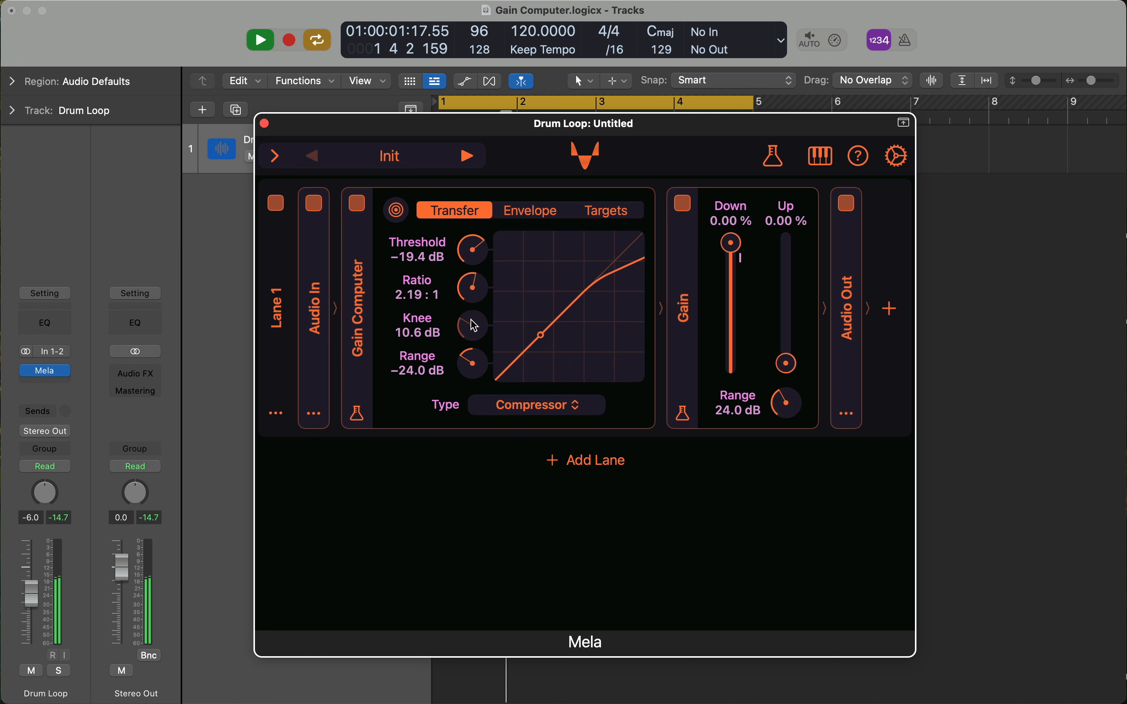
drag(471, 260, 487, 246)
Set the Gain Computer's envelope release to 13.8 ms and attack to 9.19 ms.
click(547, 213)
drag(618, 253, 618, 284)
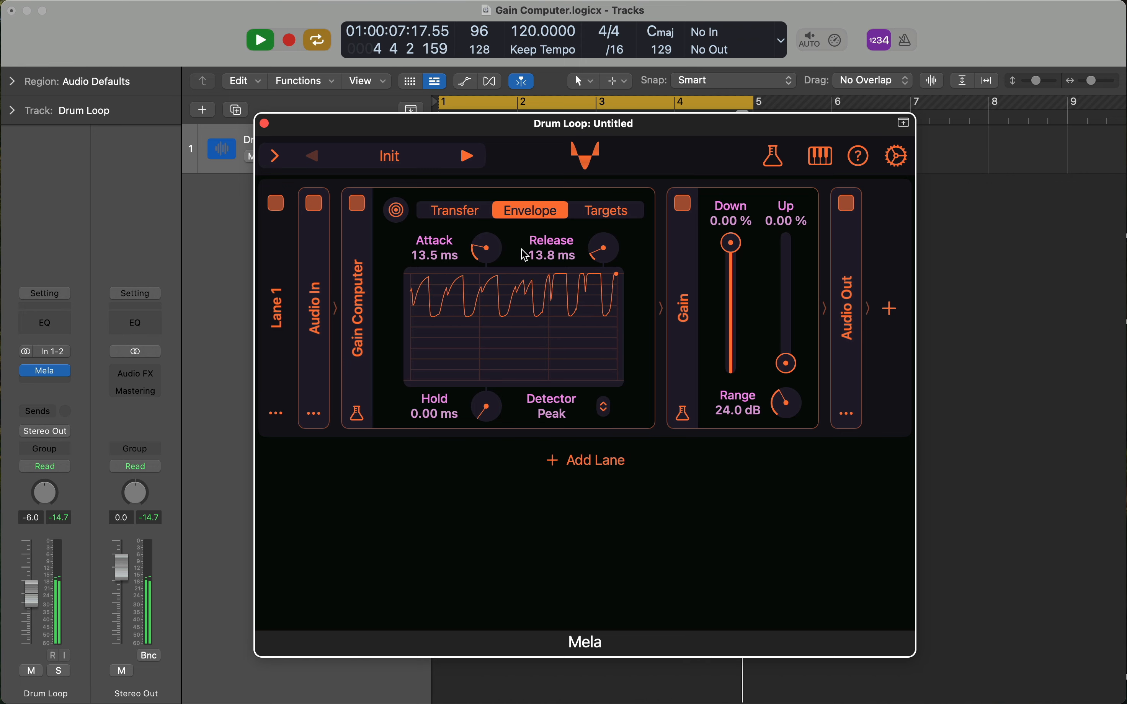
drag(494, 250, 494, 254)
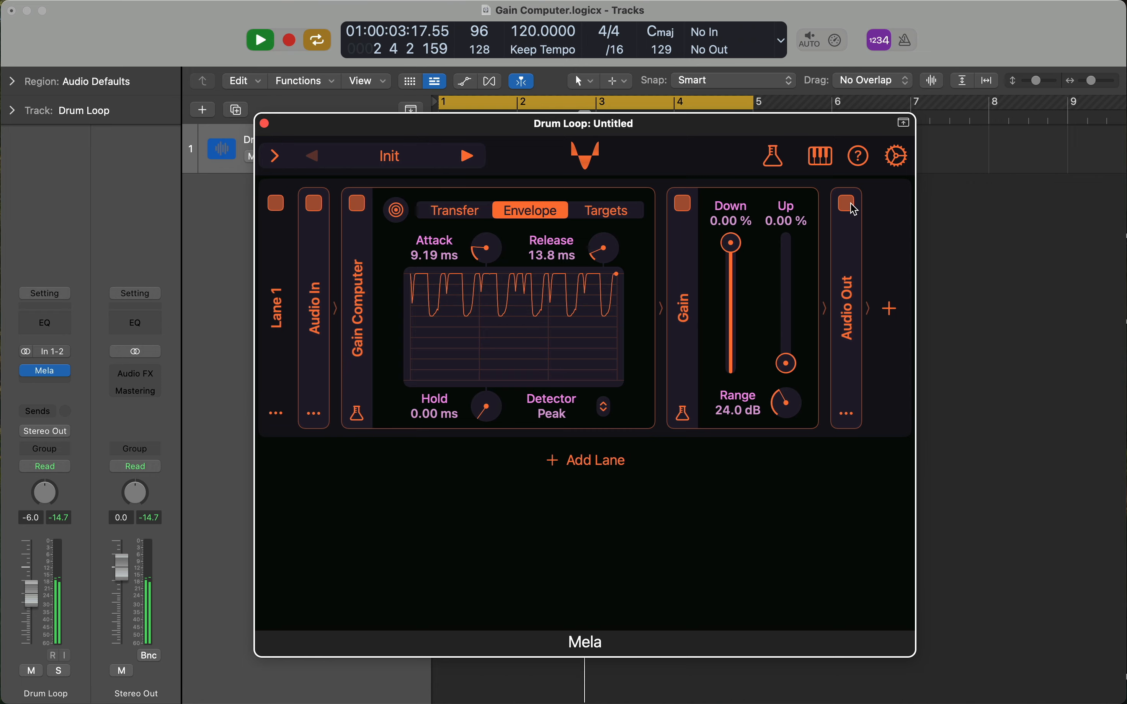
Compare the compressed and dry drum loop by bypassing and re-enabling the Gain module, and toggle Audio Out.
click(684, 203)
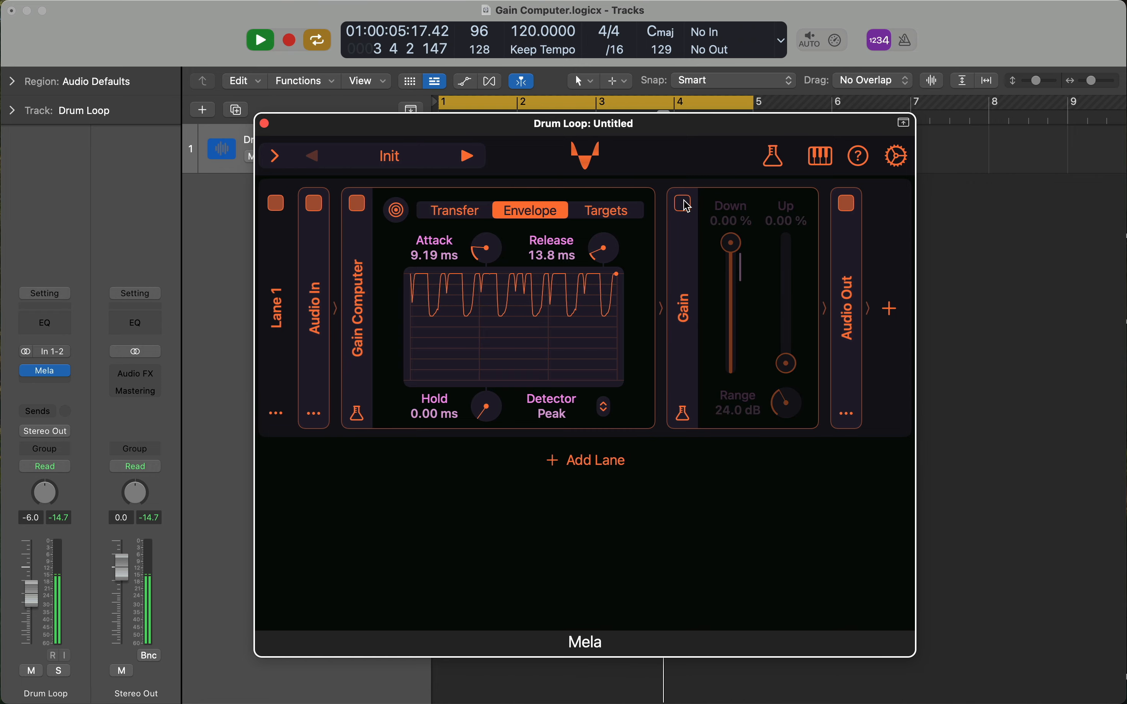
click(687, 205)
click(848, 203)
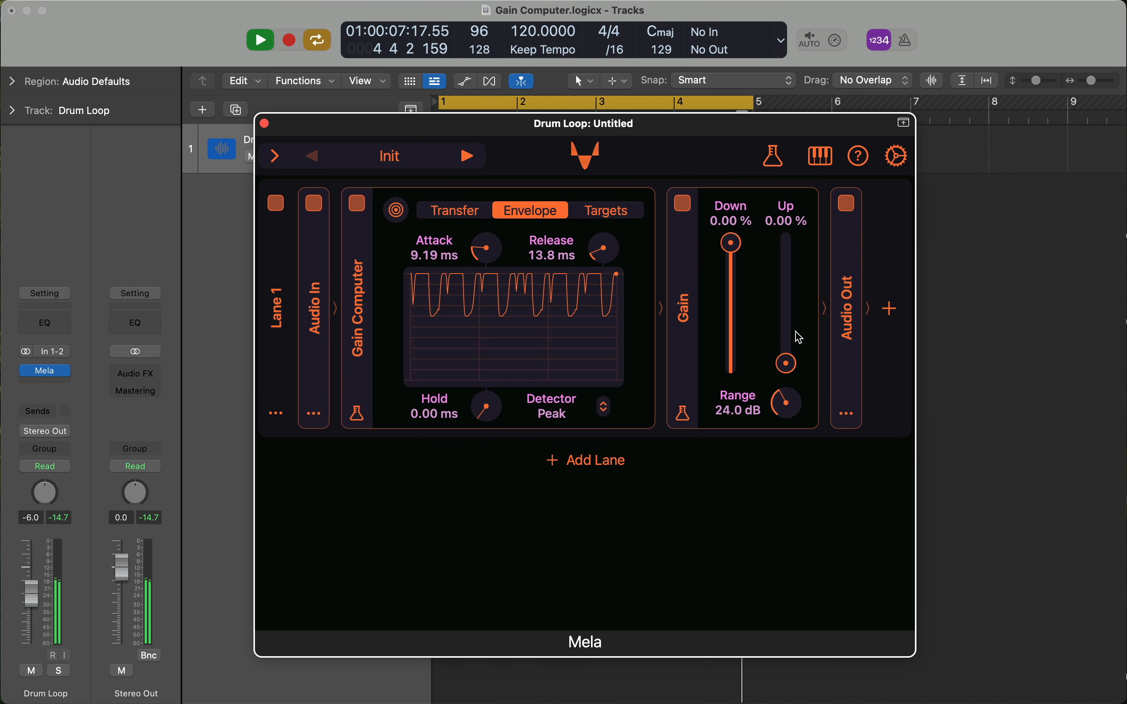
Set the Gain module's Up level to +37.1 % and toggle the module's bypass for comparison.
drag(787, 363, 787, 320)
click(688, 208)
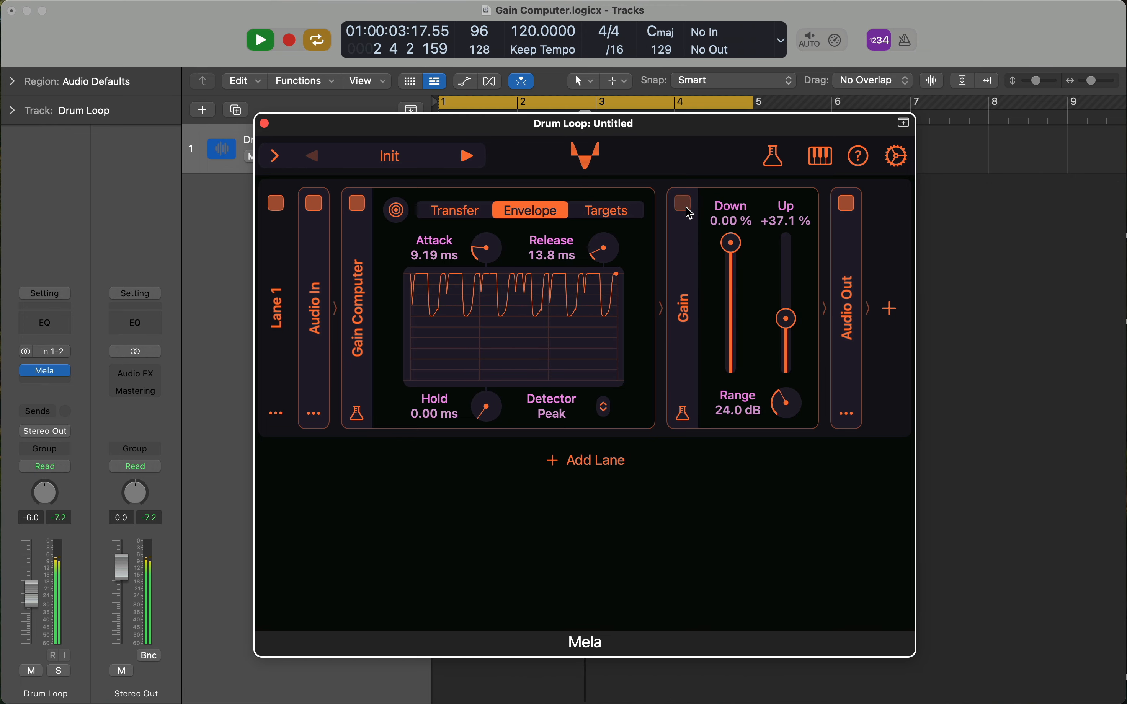
Re-enable the Gain module, display the Gain Computer's transfer curve, and set the Gain module's Up level to 0.00 %.
click(687, 207)
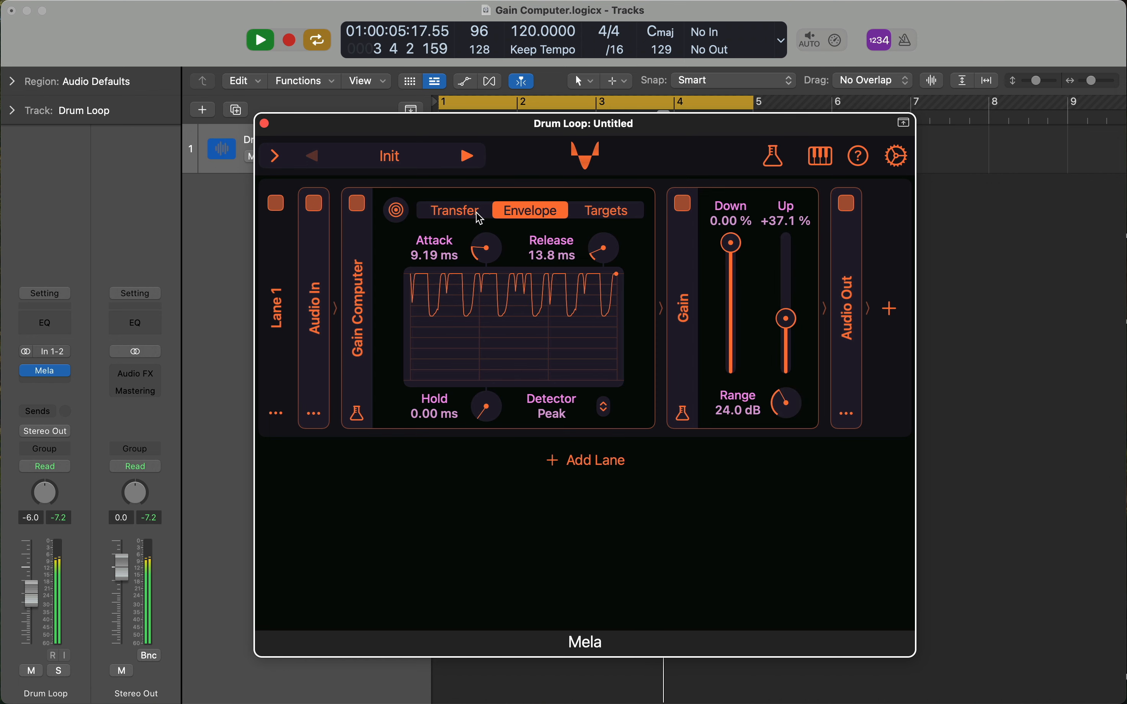
click(466, 211)
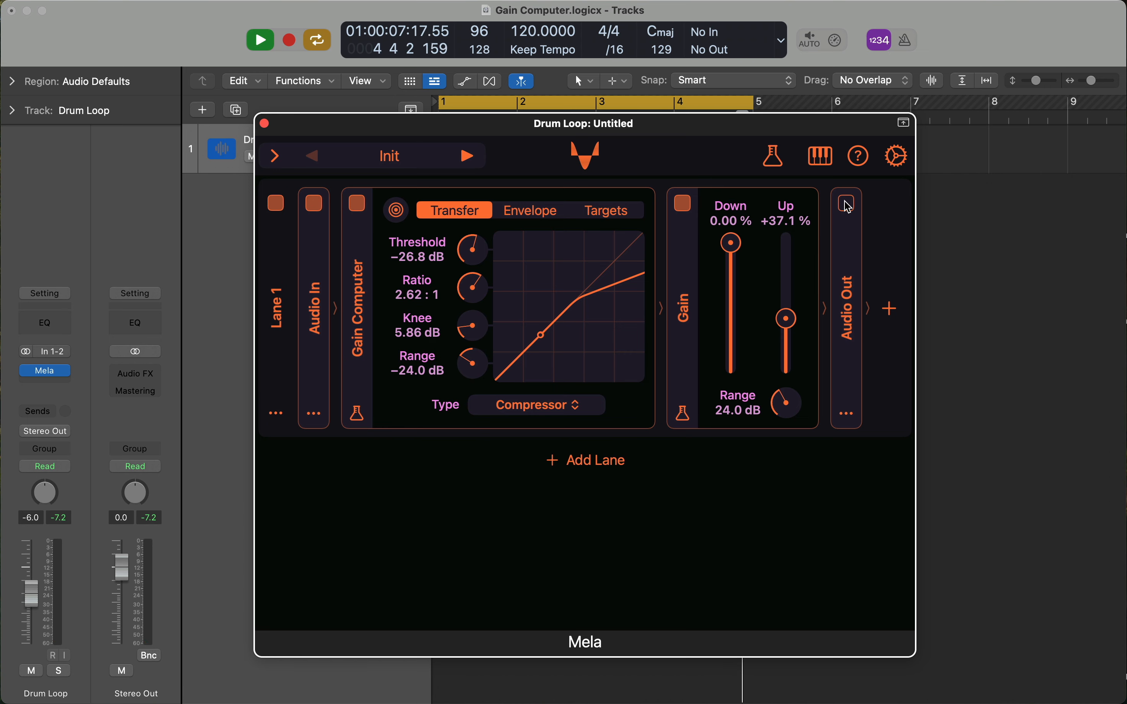
drag(787, 319, 787, 366)
Change the Gain Computer's type to Expander and set its envelope release to 52.6 ms.
click(576, 415)
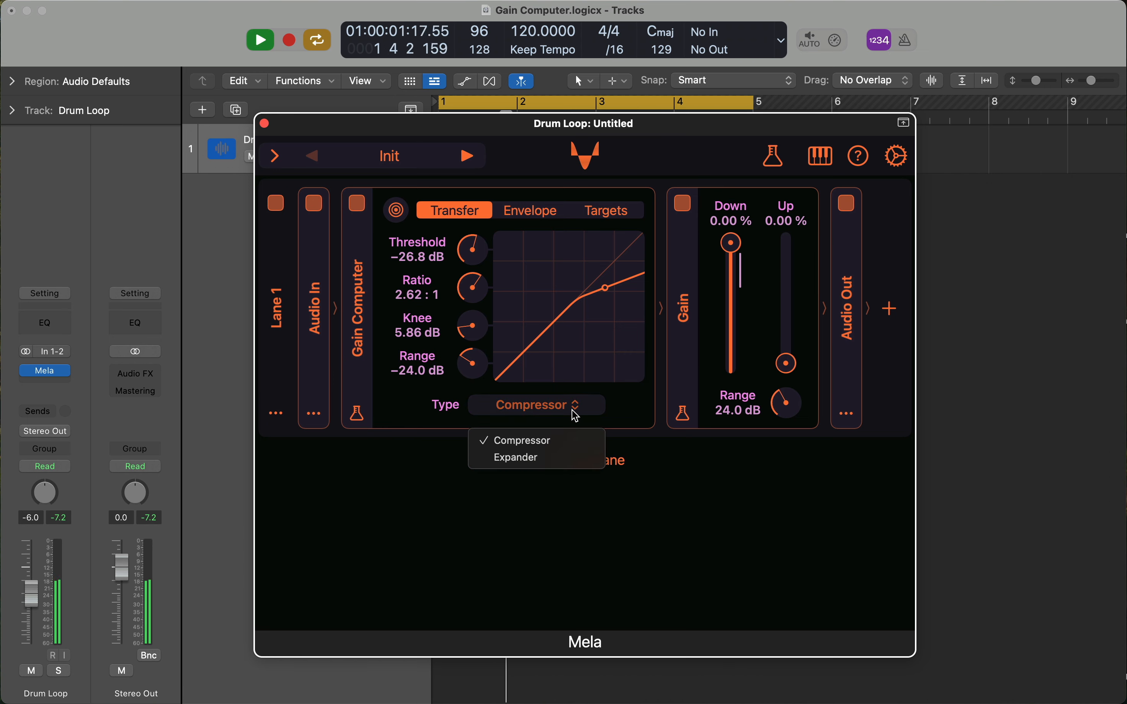
click(589, 459)
click(540, 214)
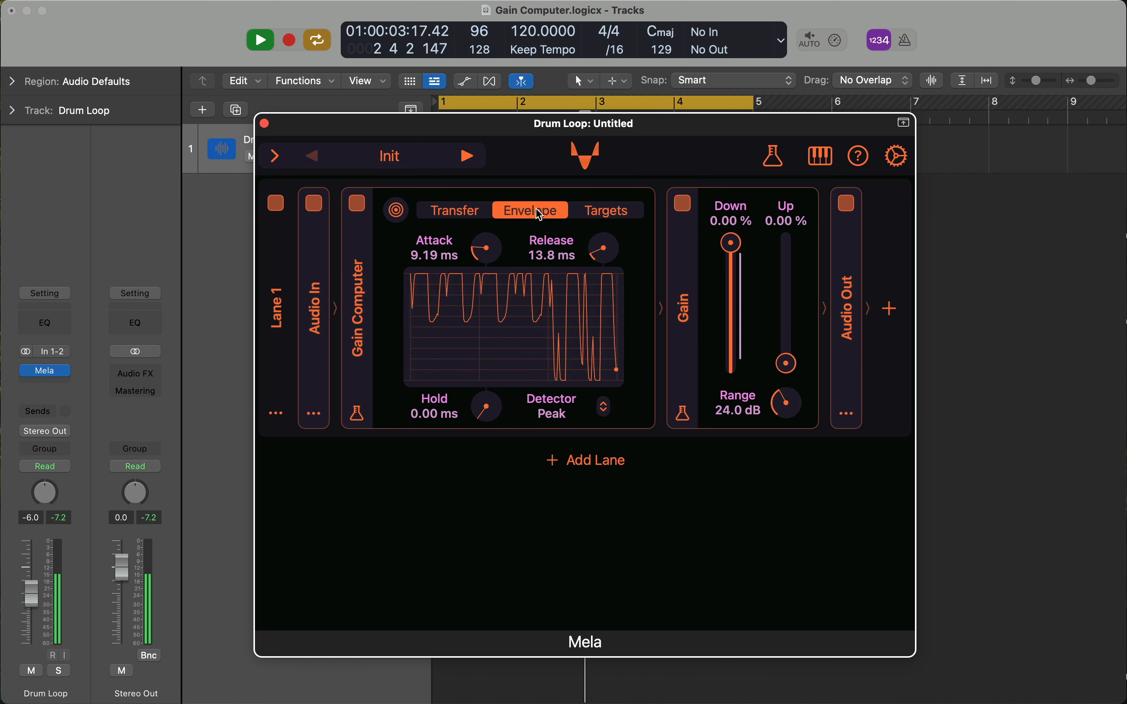
drag(598, 251, 609, 277)
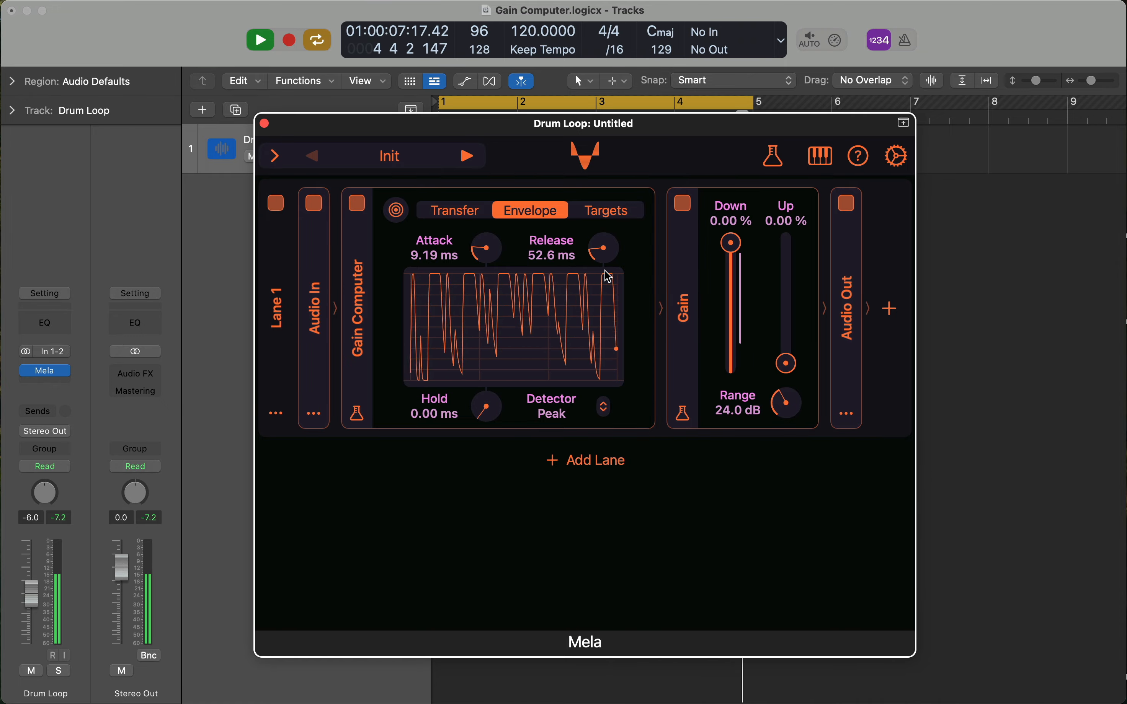
Set the expander's threshold to −13.7 dB and its ratio to 2.16 : 1 in the transfer settings.
drag(488, 252, 473, 232)
click(460, 211)
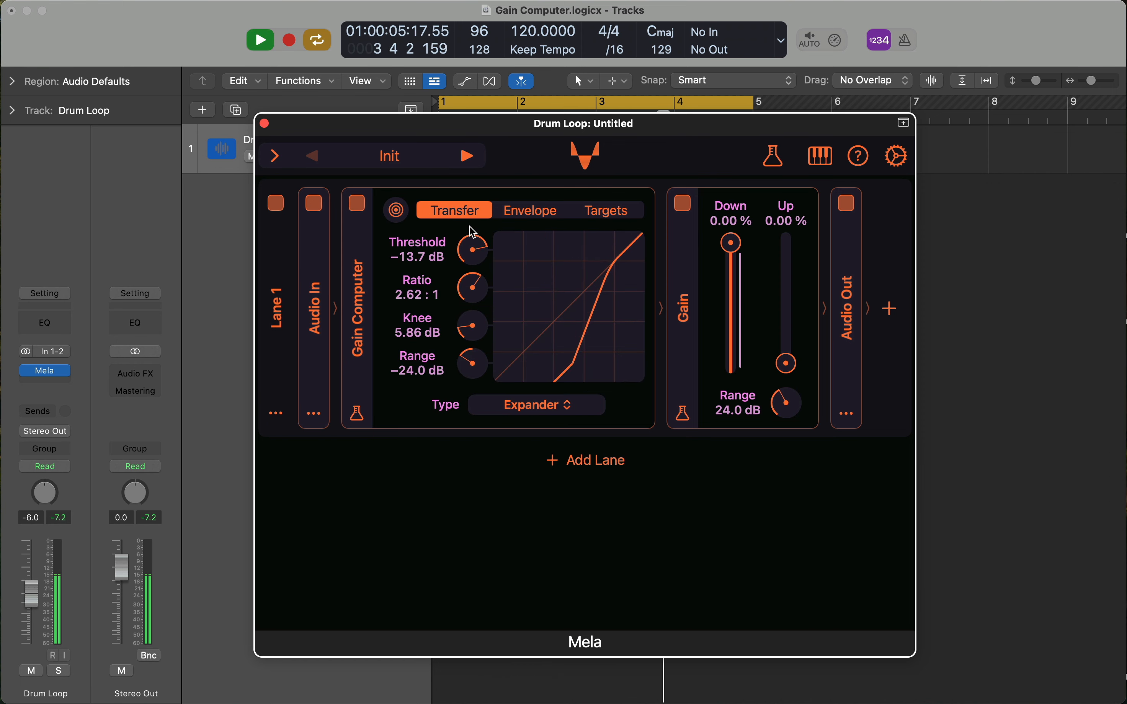
drag(478, 294, 478, 308)
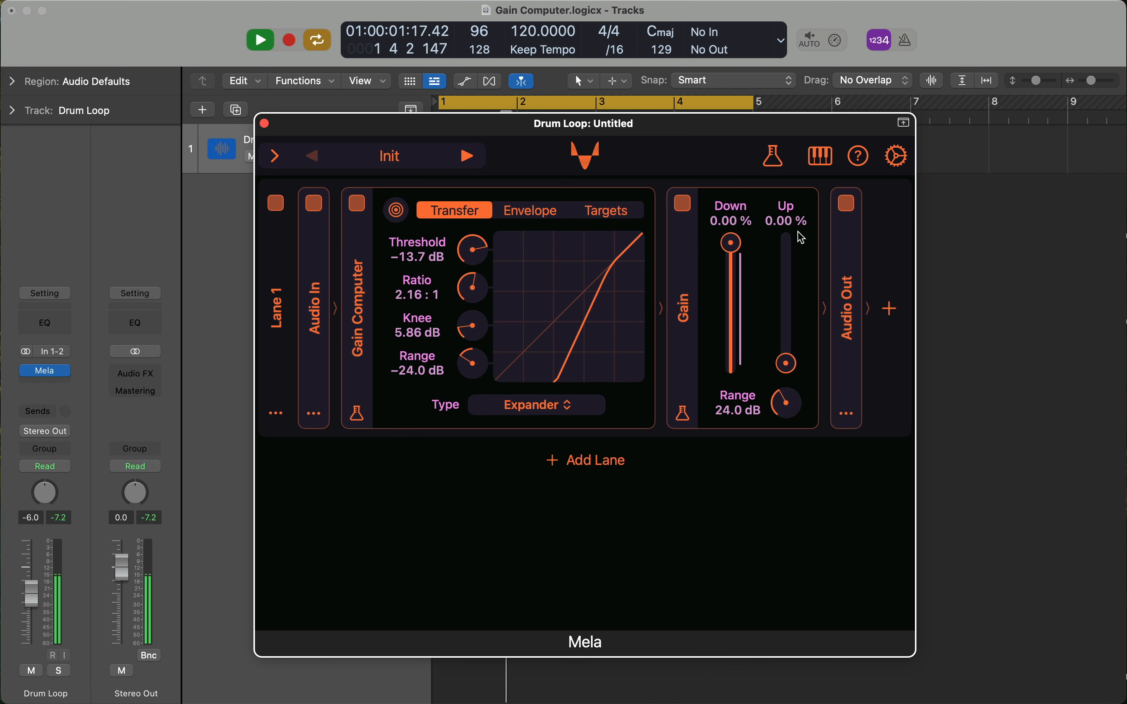
Switch off the Audio Out module and show the plug-in's version and copyright information.
click(847, 209)
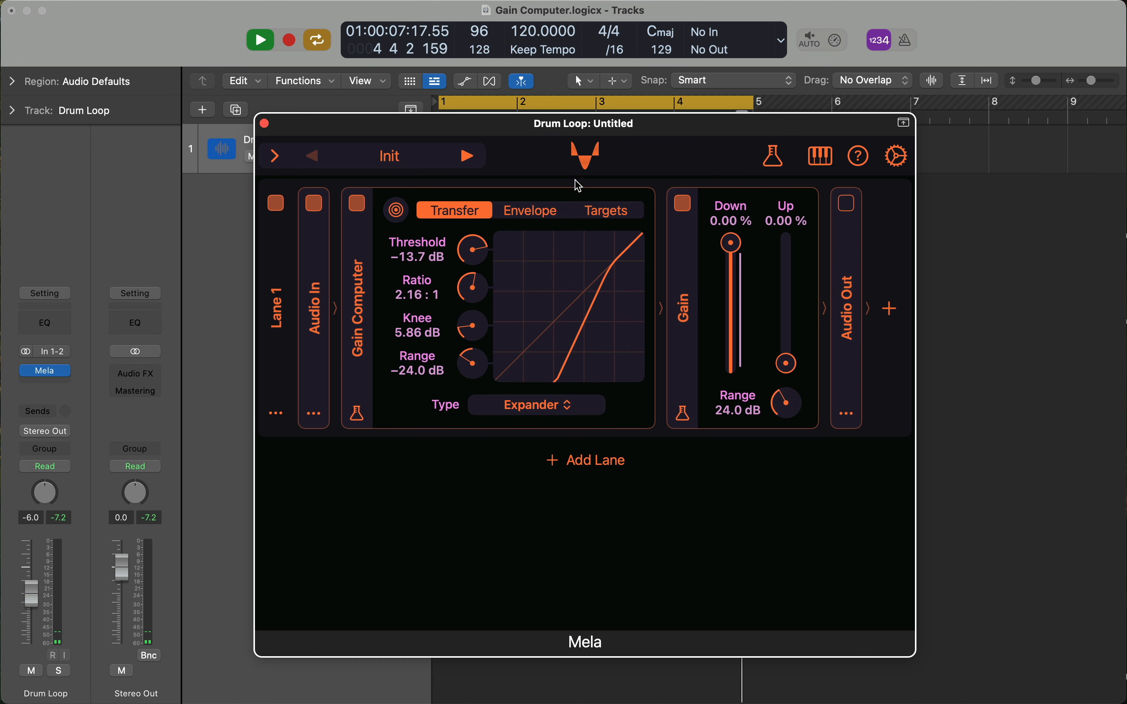
click(585, 166)
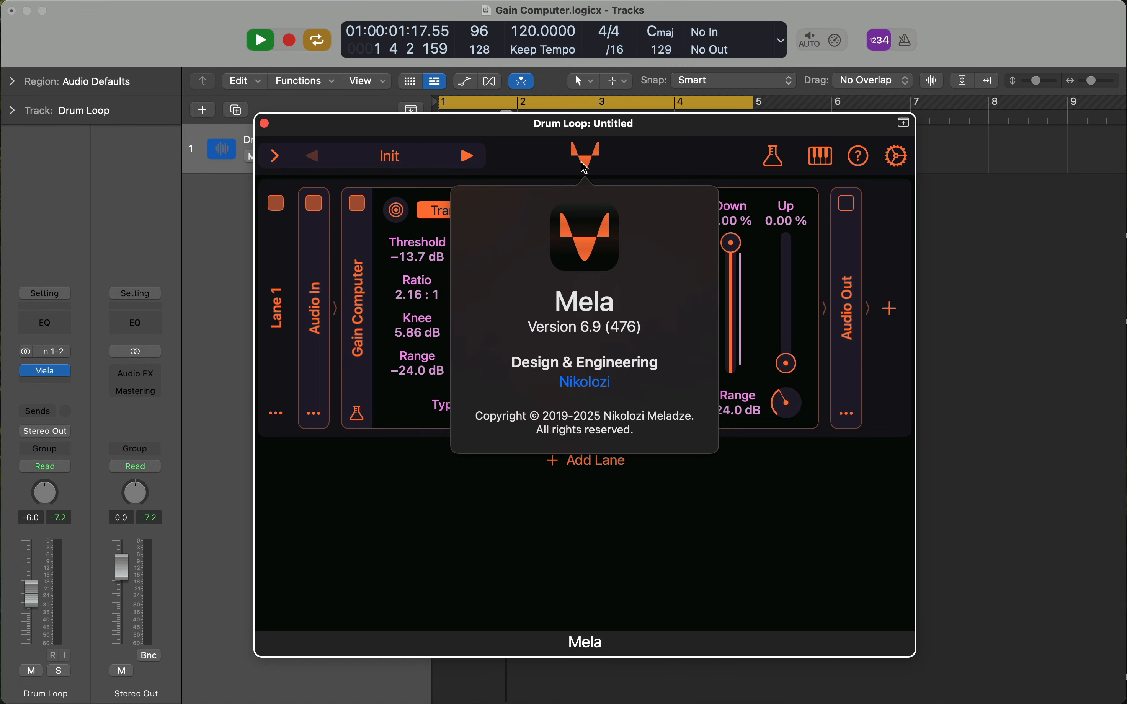